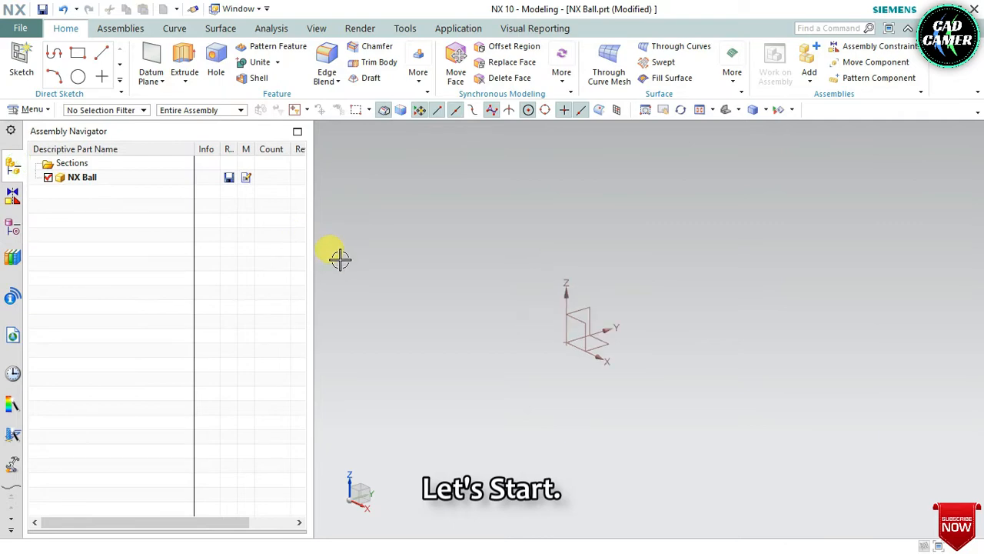
Step: Create a 70 mm diameter sphere at the datum origin using the Center Point and Diameter type with Boolean None
{"action": "left_click", "coordinate": [419, 73]}
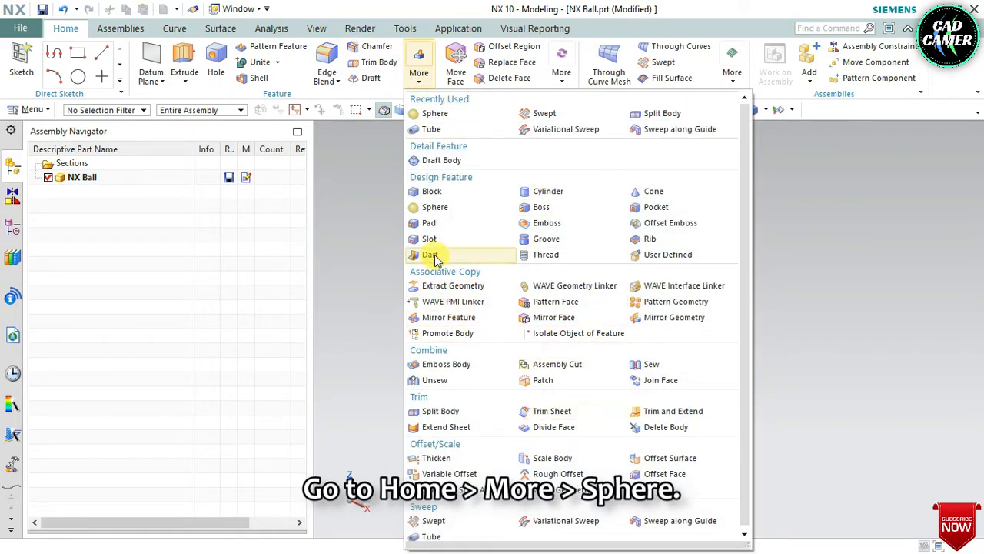
{"action": "left_click", "coordinate": [433, 215]}
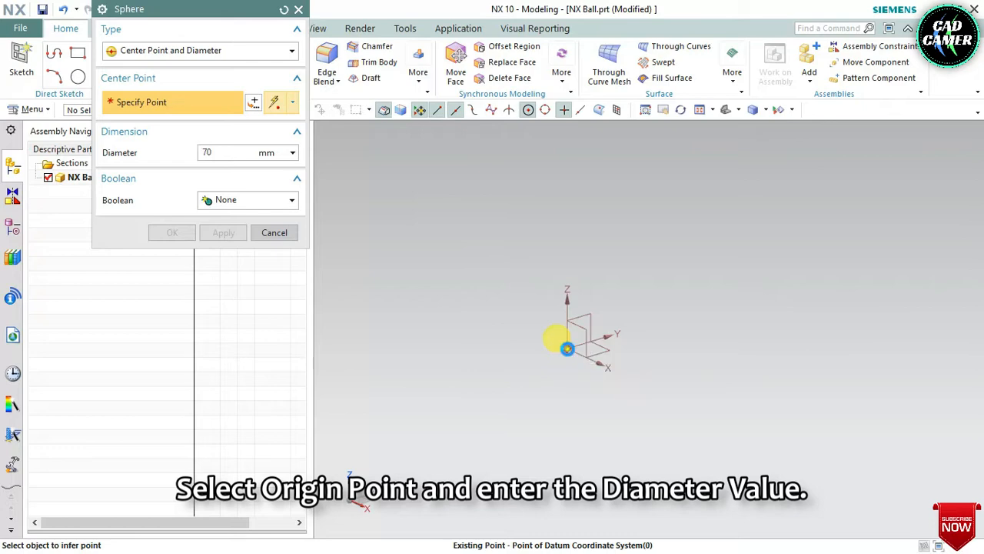
{"action": "left_click", "coordinate": [567, 348]}
{"action": "left_click", "coordinate": [632, 361]}
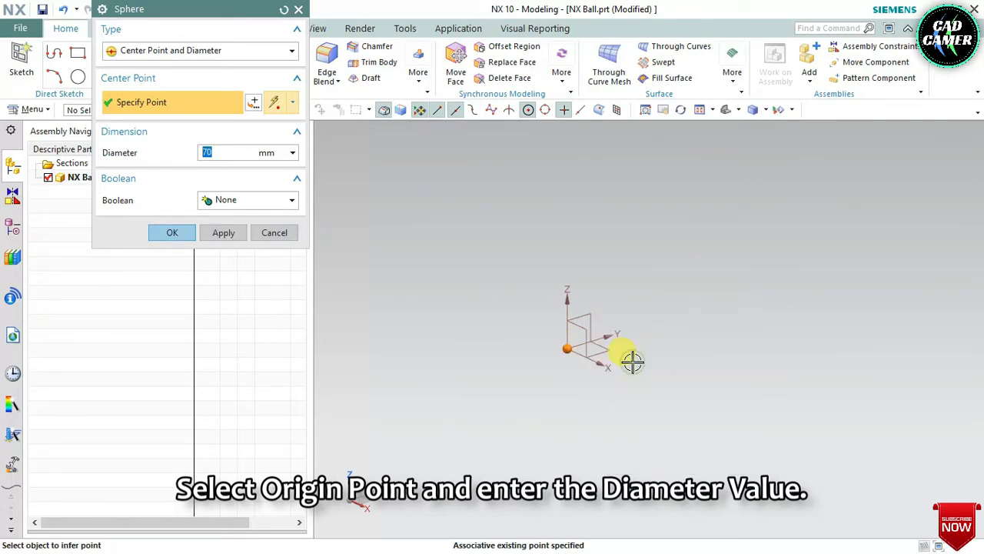
{"action": "left_click", "coordinate": [205, 52]}
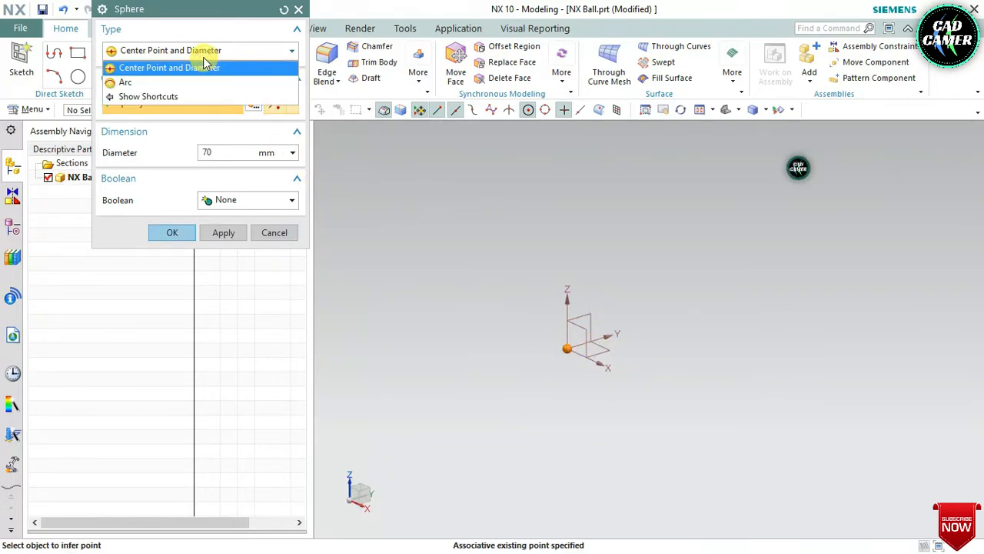
{"action": "left_click", "coordinate": [205, 67]}
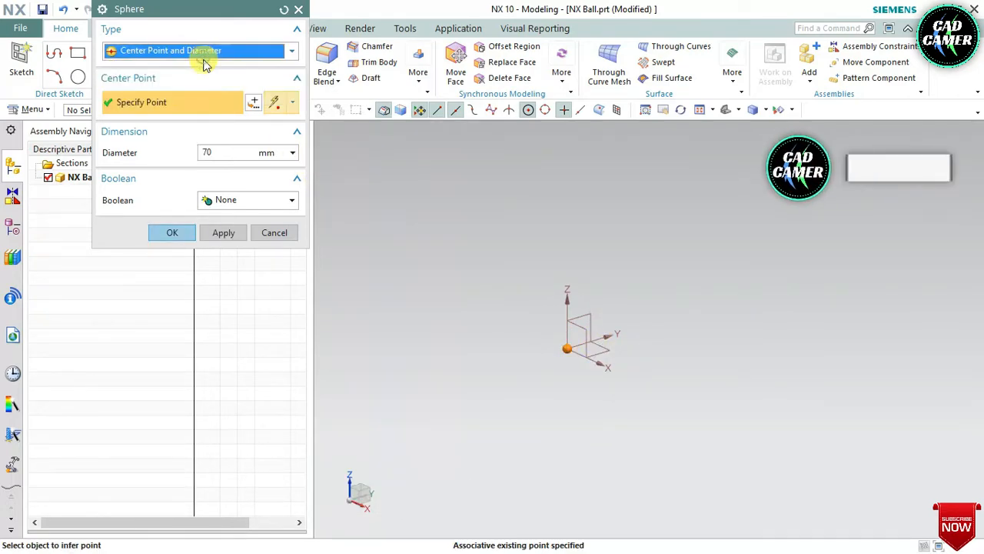
{"action": "left_click", "coordinate": [230, 150]}
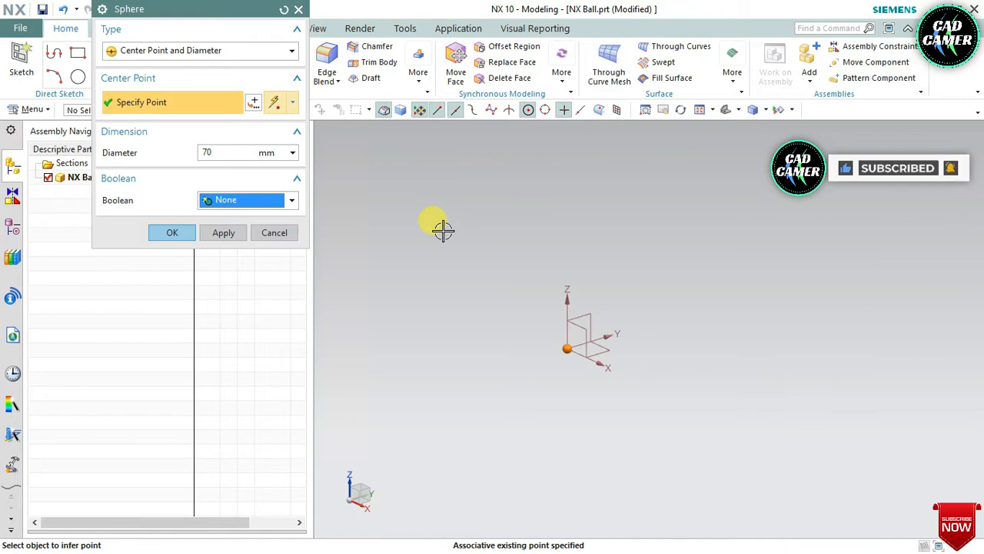
{"action": "left_click", "coordinate": [263, 199]}
{"action": "left_click", "coordinate": [231, 215]}
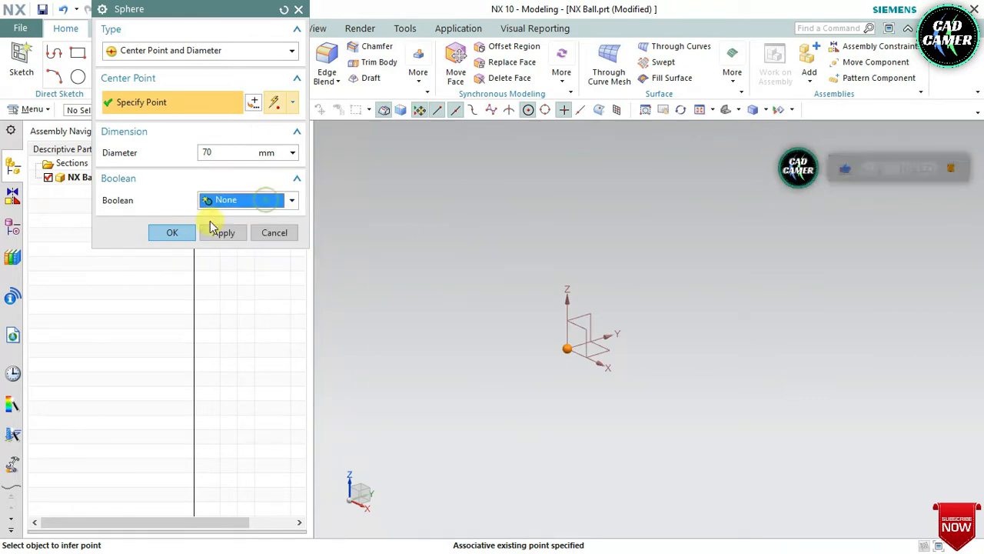
{"action": "left_click", "coordinate": [172, 233]}
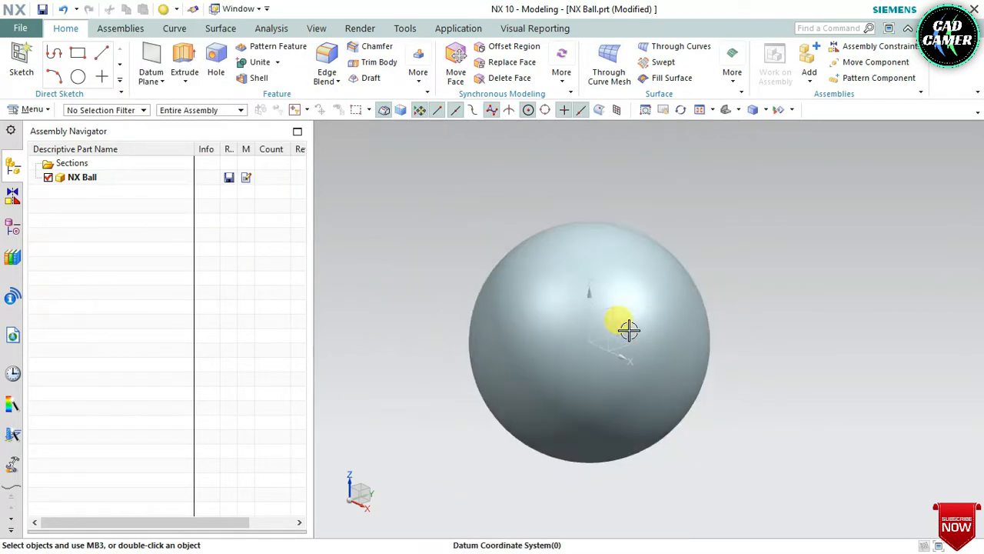
Step: Create a datum plane offset 50 mm from the XZ plane, with the offset direction reversed
{"action": "middle_click_drag", "start_coordinate": [646, 355], "coordinate": [721, 351]}
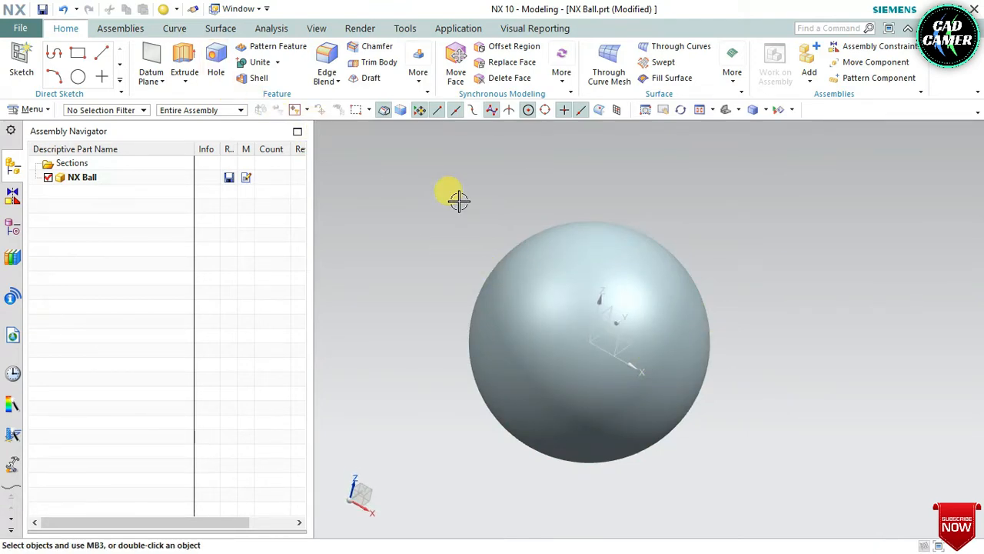
{"action": "scroll", "coordinate": [366, 199], "scroll_direction": "up", "scroll_amount": 1}
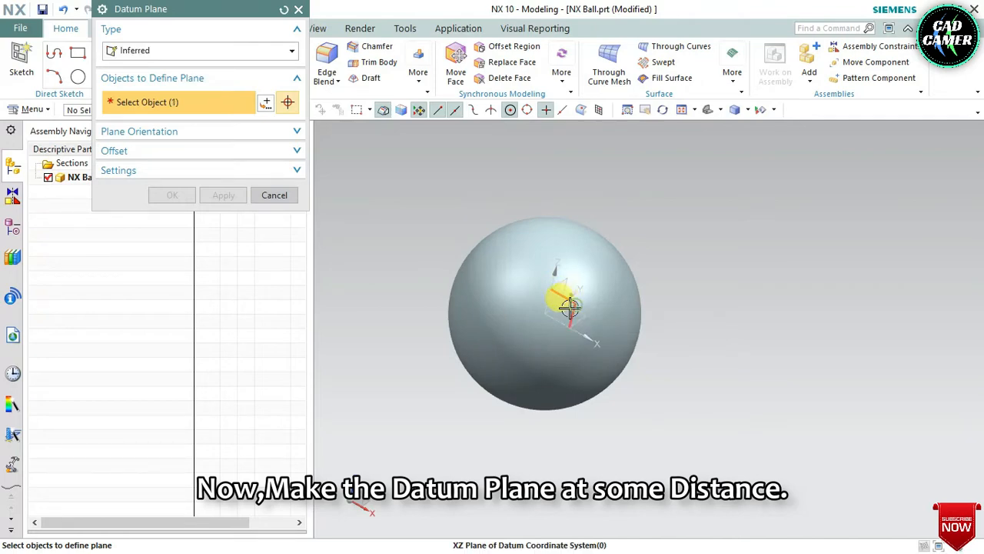
{"action": "left_click", "coordinate": [574, 299]}
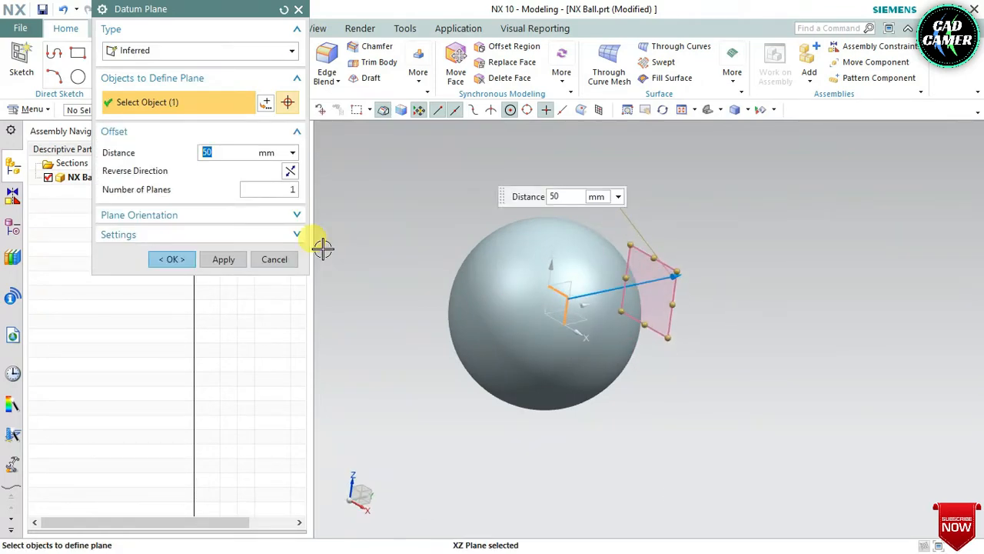
{"action": "left_click", "coordinate": [290, 170]}
{"action": "mouse_move", "coordinate": [401, 288]}
{"action": "middle_mouse_down"}
{"action": "mouse_move", "coordinate": [391, 264]}
{"action": "mouse_move", "coordinate": [404, 277]}
{"action": "middle_mouse_up"}
{"action": "left_click", "coordinate": [178, 262]}
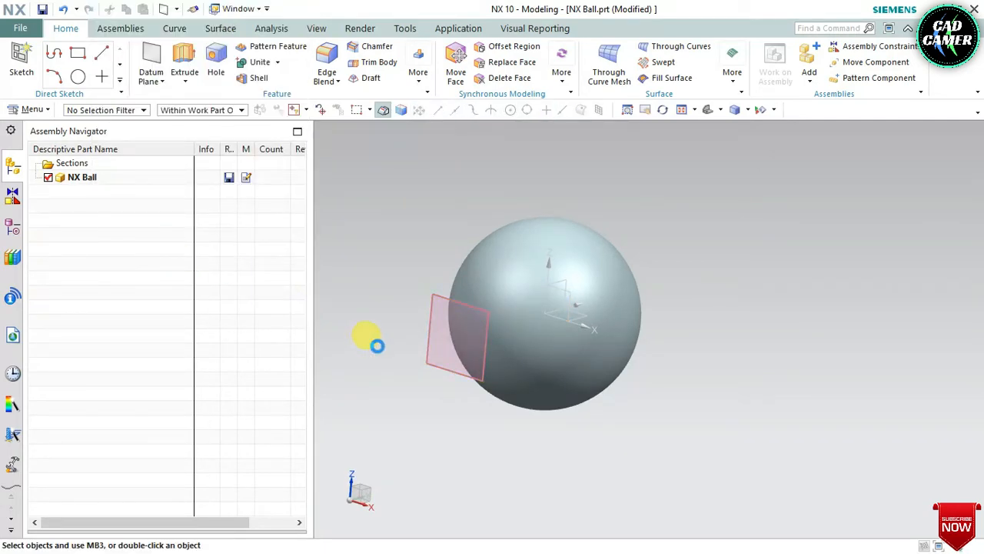
Step: Start a sketch on the offset datum plane and draw a 50 mm diameter circle centred on the sketch origin
{"action": "left_click", "coordinate": [429, 347]}
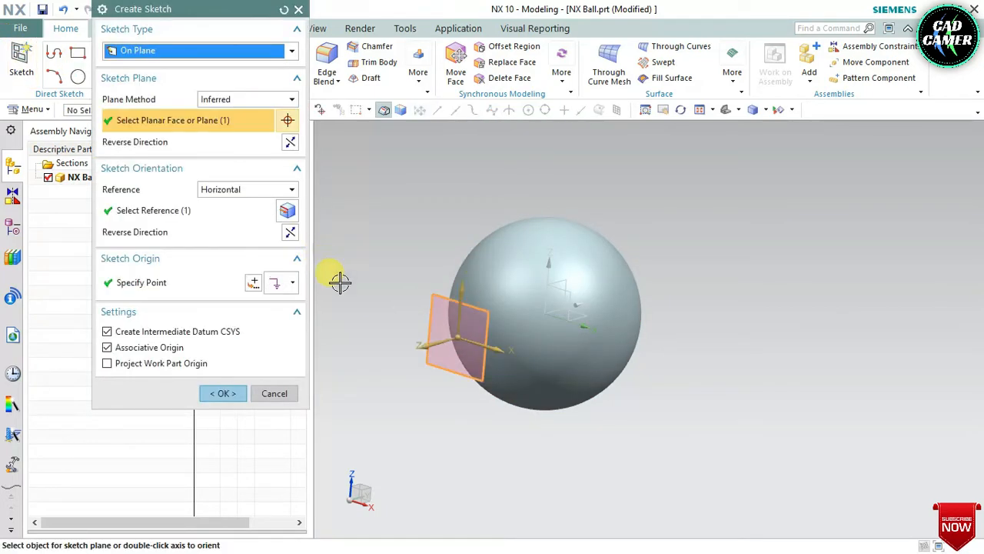
{"action": "left_click", "coordinate": [223, 393]}
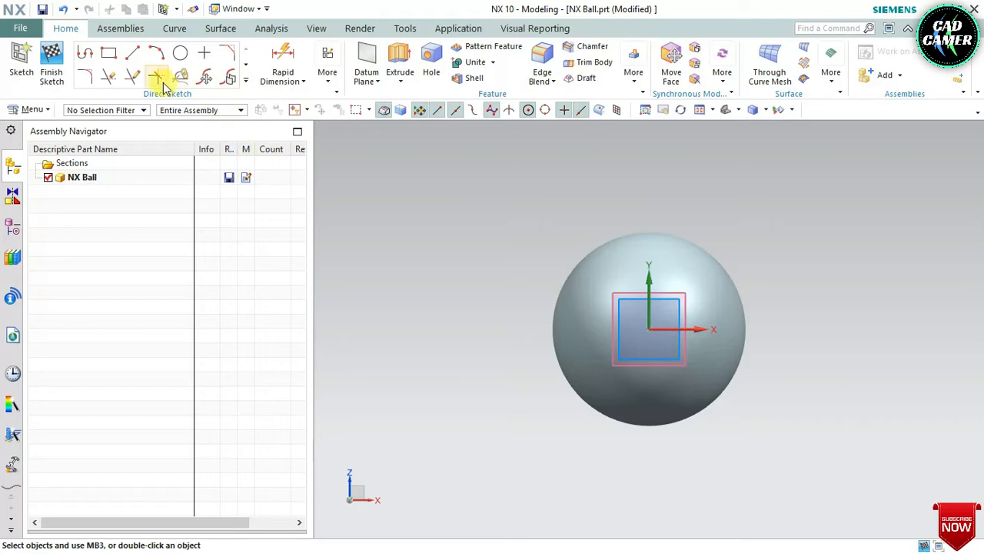
{"action": "left_click", "coordinate": [246, 80]}
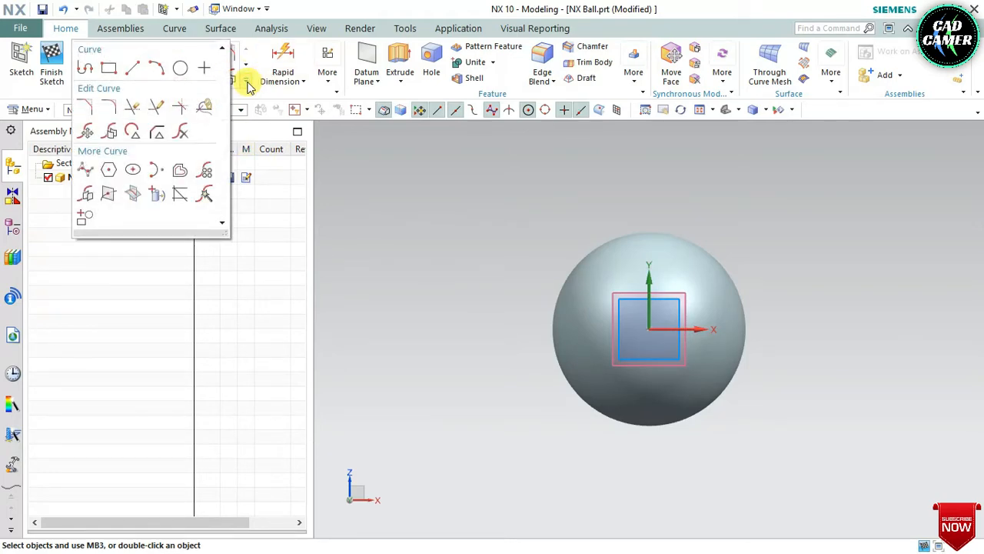
{"action": "left_click", "coordinate": [182, 70]}
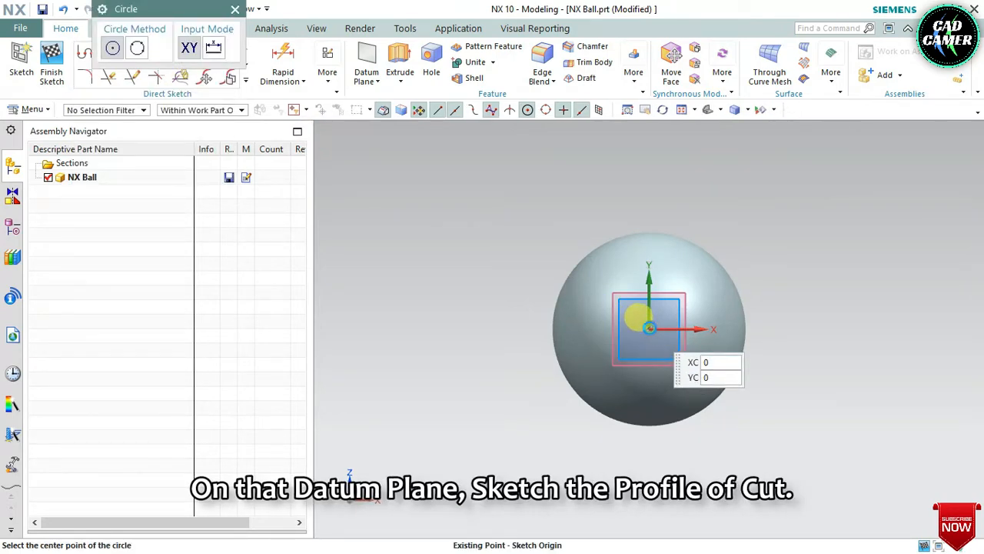
{"action": "left_click", "coordinate": [649, 328]}
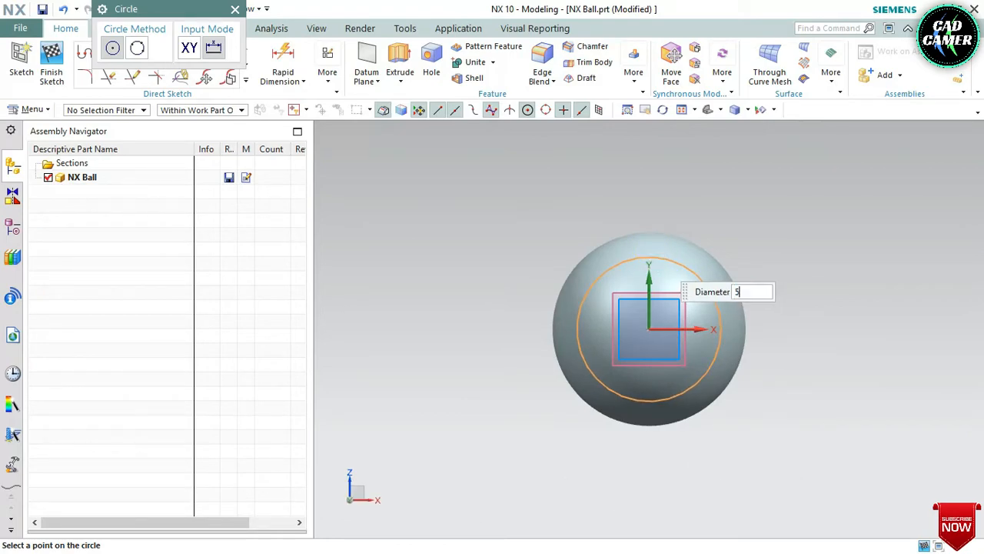
{"action": "type", "text": "50"}
{"action": "key", "text": "Return"}
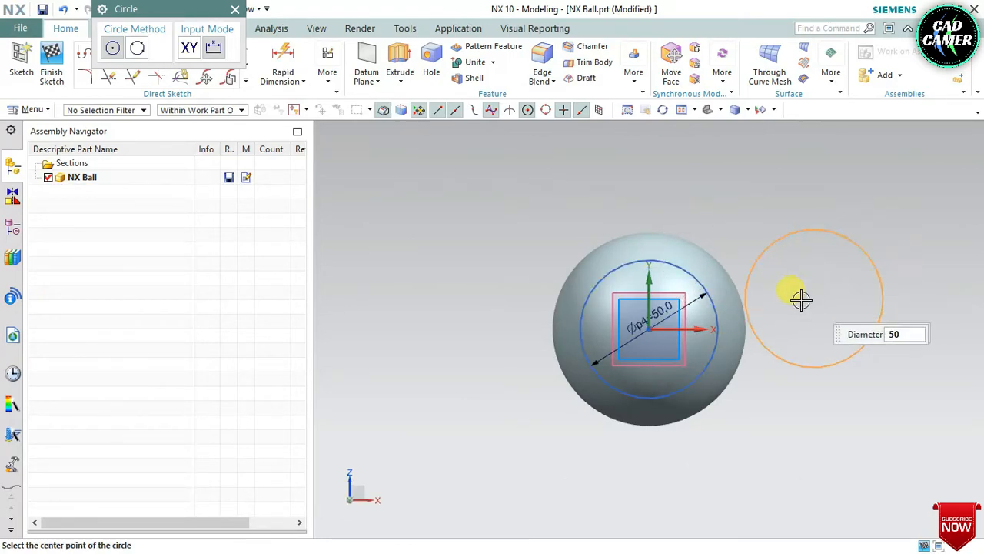
{"action": "scroll", "coordinate": [784, 293], "scroll_direction": "up", "scroll_amount": 1}
{"action": "key", "text": "Escape"}
{"action": "key", "text": "Escape"}
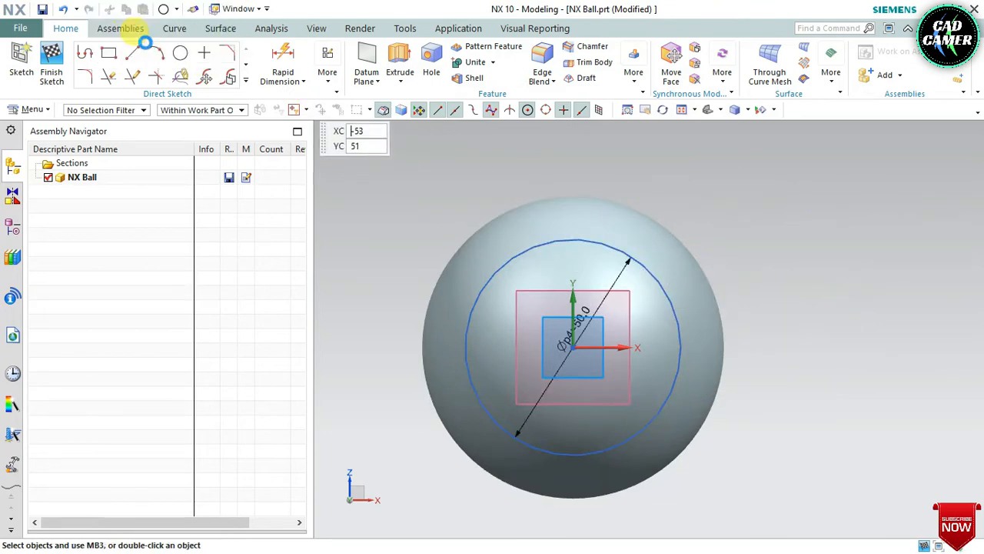
Step: Draw a vertical line about 42 mm long upward from the circle's right quadrant at XC 25
{"action": "key", "text": "l"}
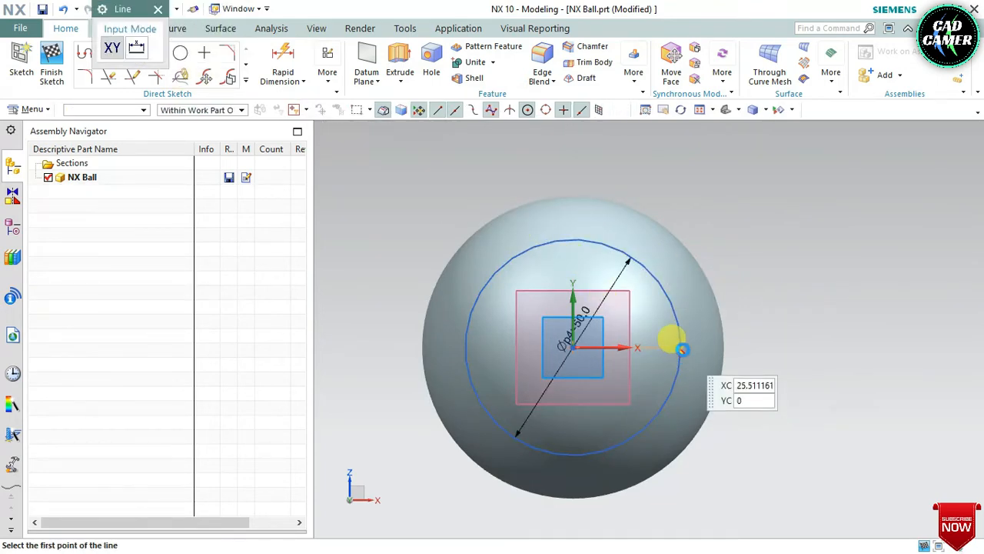
{"action": "left_click", "coordinate": [683, 344]}
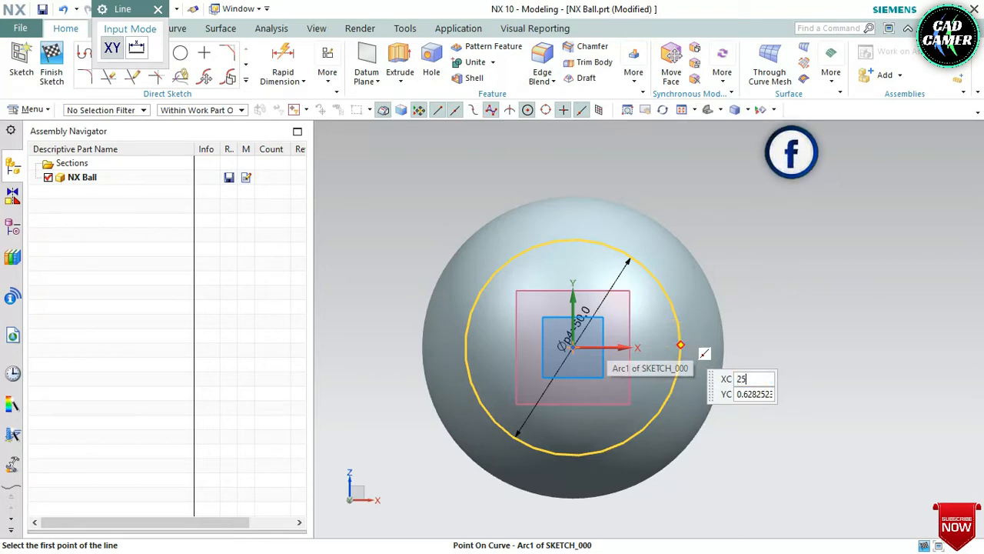
{"action": "left_click", "coordinate": [683, 344]}
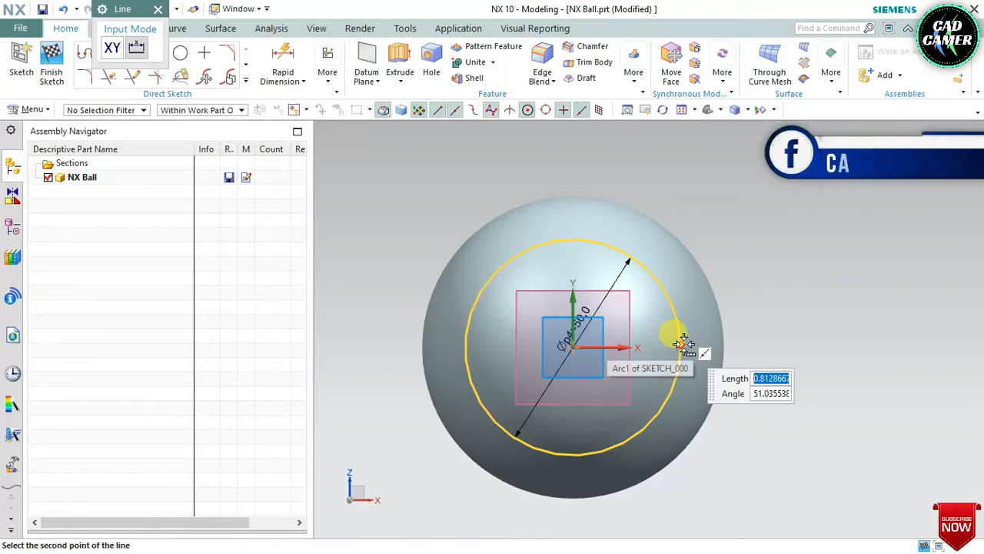
{"action": "left_click", "coordinate": [681, 167]}
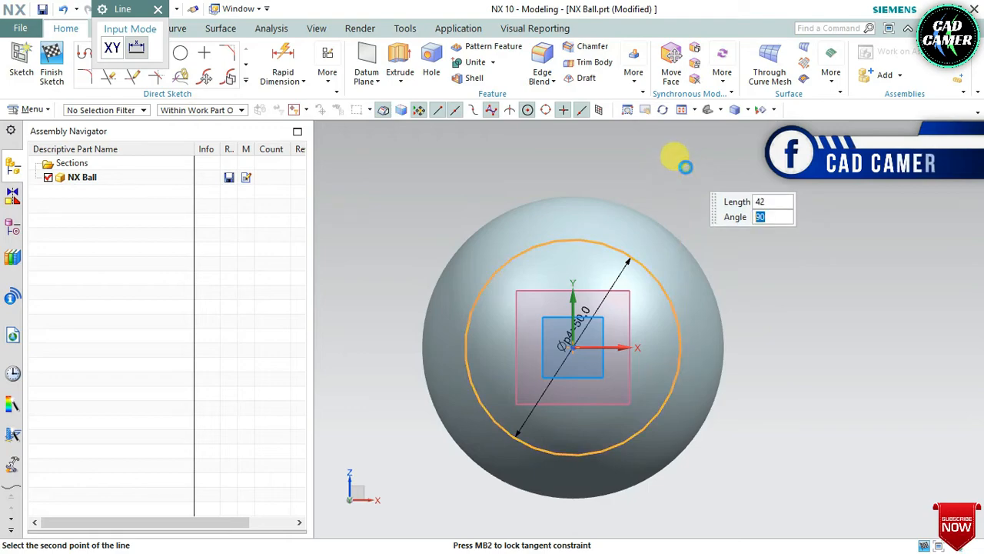
{"action": "middle_click", "coordinate": [667, 188]}
Step: Draw a matching vertical line about 42 mm long upward from the circle's left quadrant
{"action": "left_click", "coordinate": [143, 52]}
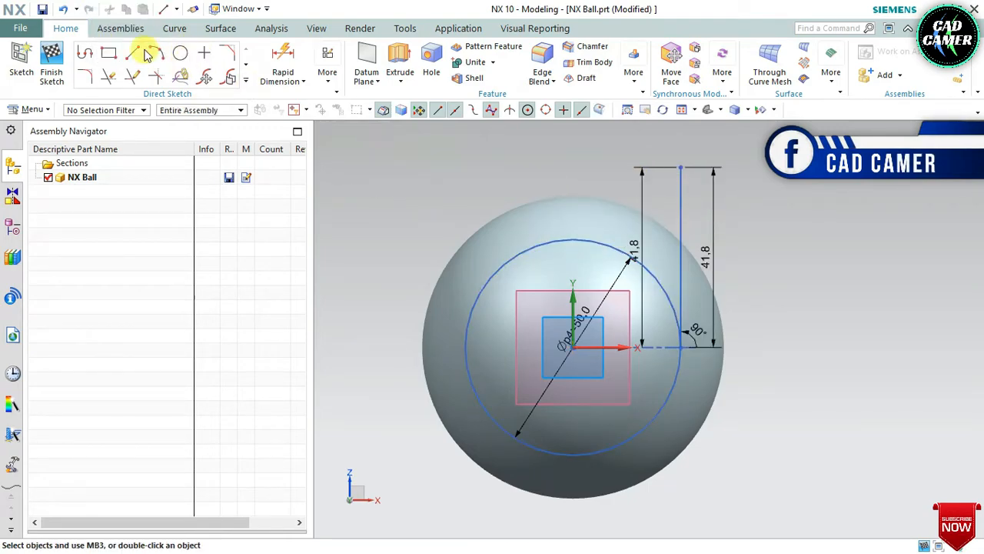
{"action": "left_click", "coordinate": [134, 52]}
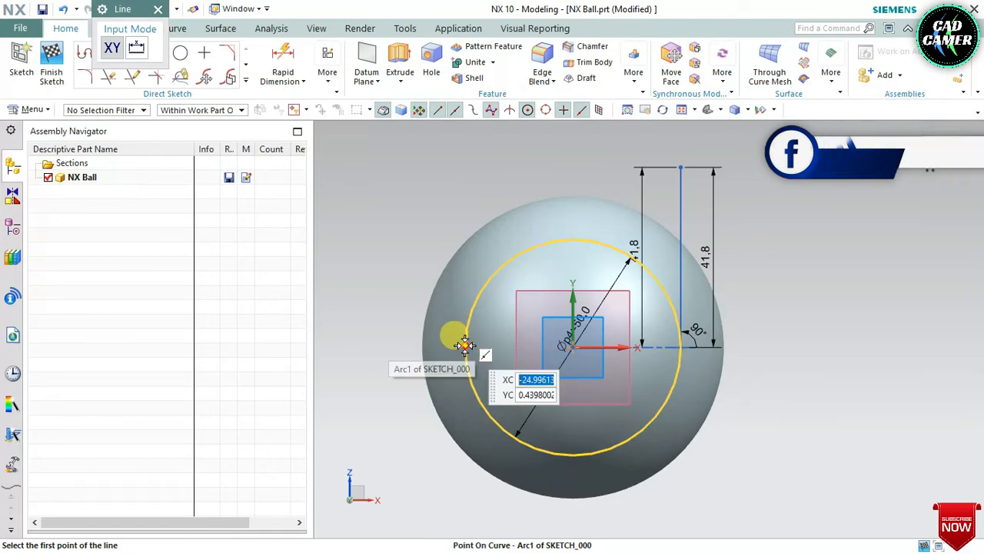
{"action": "left_click", "coordinate": [465, 346]}
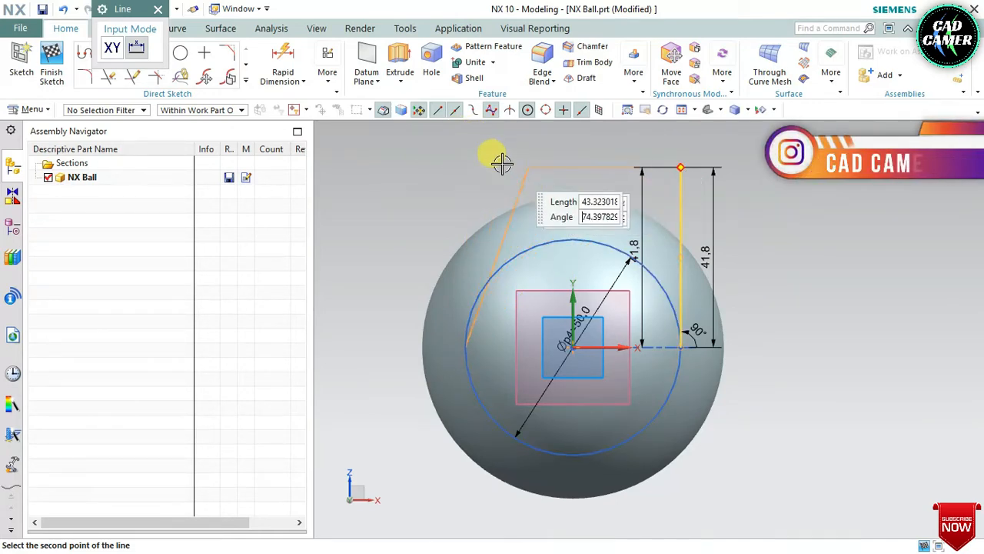
{"action": "key", "text": "Tab"}
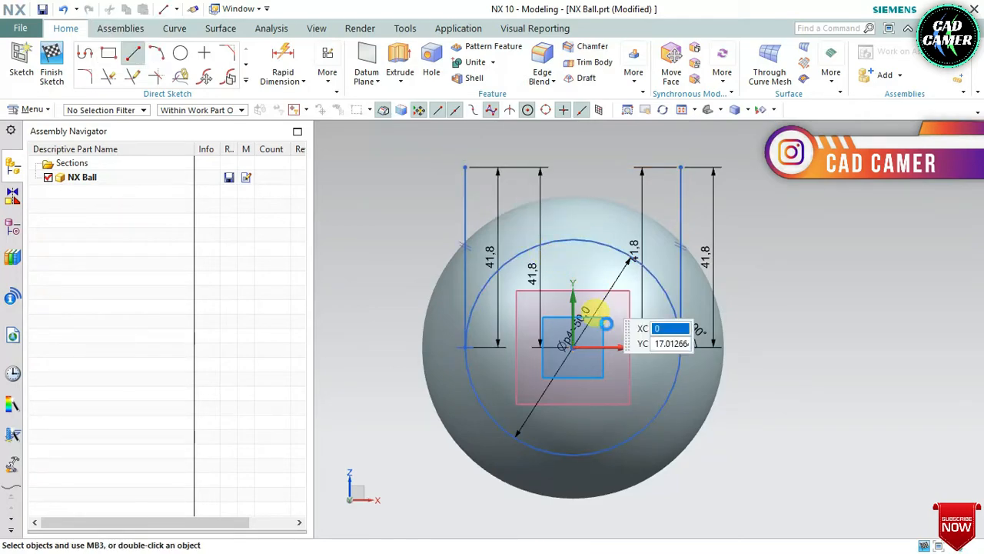
Step: Trim away the upper half of the circle between the two vertical lines, leaving a U-shaped profile, and finish the sketch
{"action": "scroll", "coordinate": [593, 318], "scroll_direction": "up", "scroll_amount": 2}
{"action": "key", "text": "t"}
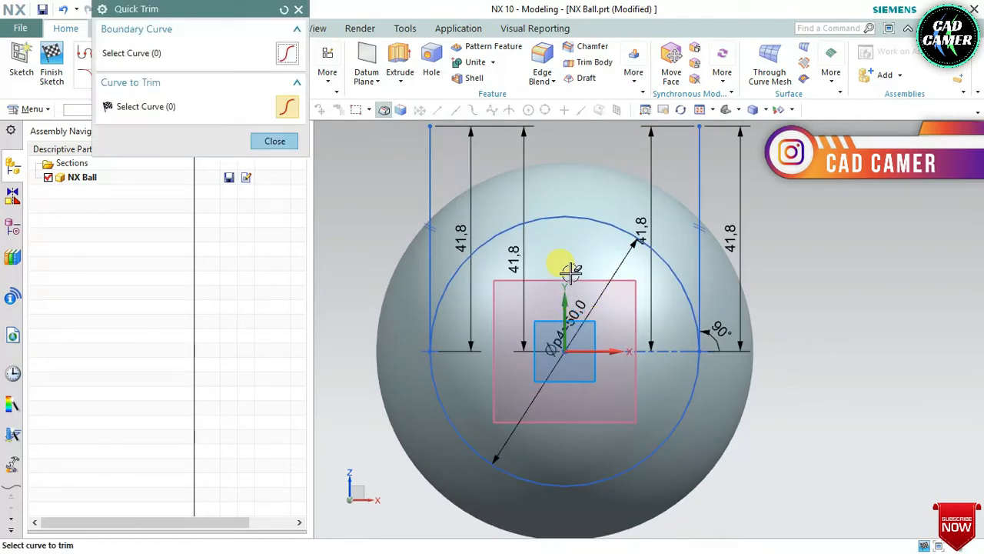
{"action": "scroll", "coordinate": [578, 186], "scroll_direction": "down", "scroll_amount": 5}
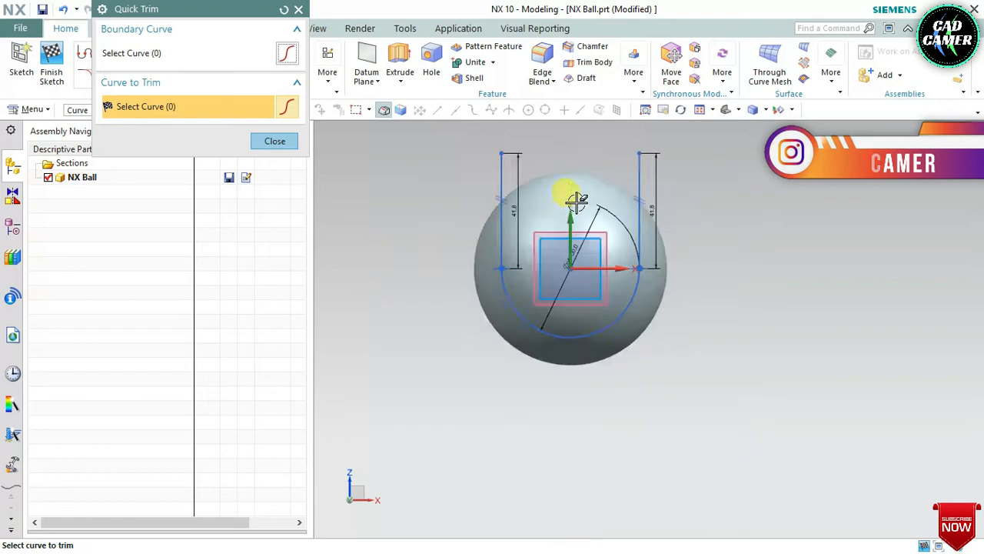
{"action": "middle_click_drag", "start_coordinate": [579, 188], "coordinate": [523, 227]}
{"action": "scroll", "coordinate": [522, 228], "scroll_direction": "up", "scroll_amount": 1}
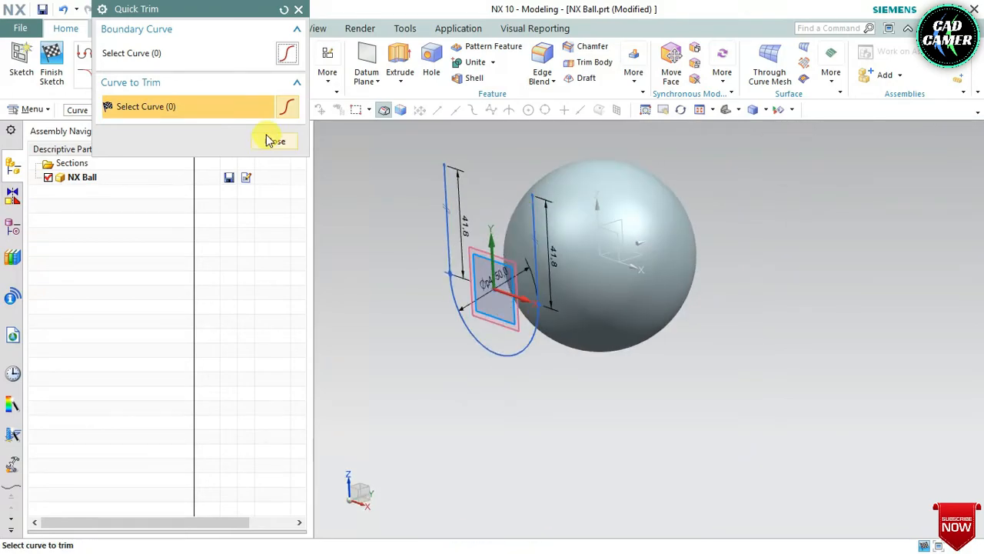
{"action": "left_click", "coordinate": [269, 140]}
{"action": "scroll", "coordinate": [439, 213], "scroll_direction": "up", "scroll_amount": 1}
{"action": "scroll", "coordinate": [439, 212], "scroll_direction": "down", "scroll_amount": 1}
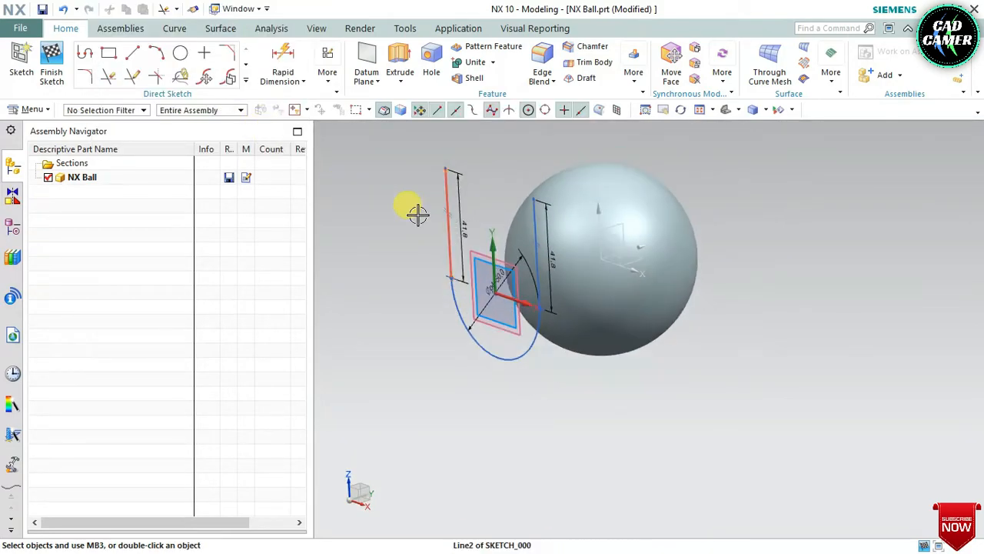
{"action": "left_click", "coordinate": [44, 73]}
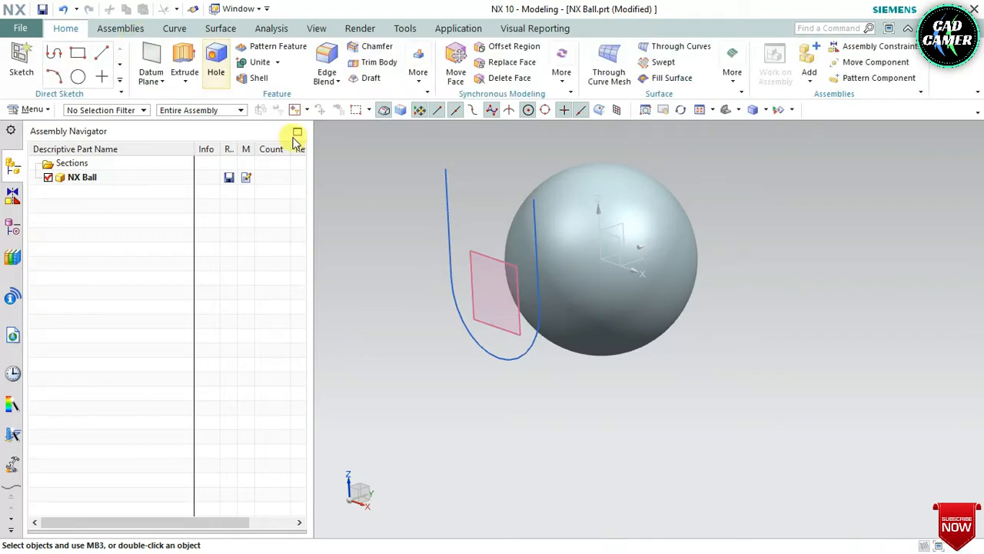
Step: Start a Project Curve operation and choose the whole U-shaped sketch as the curves to project, using the Connected Curves rule
{"action": "scroll", "coordinate": [501, 240], "scroll_direction": "down", "scroll_amount": 1}
{"action": "middle_click_drag", "start_coordinate": [505, 238], "coordinate": [478, 258]}
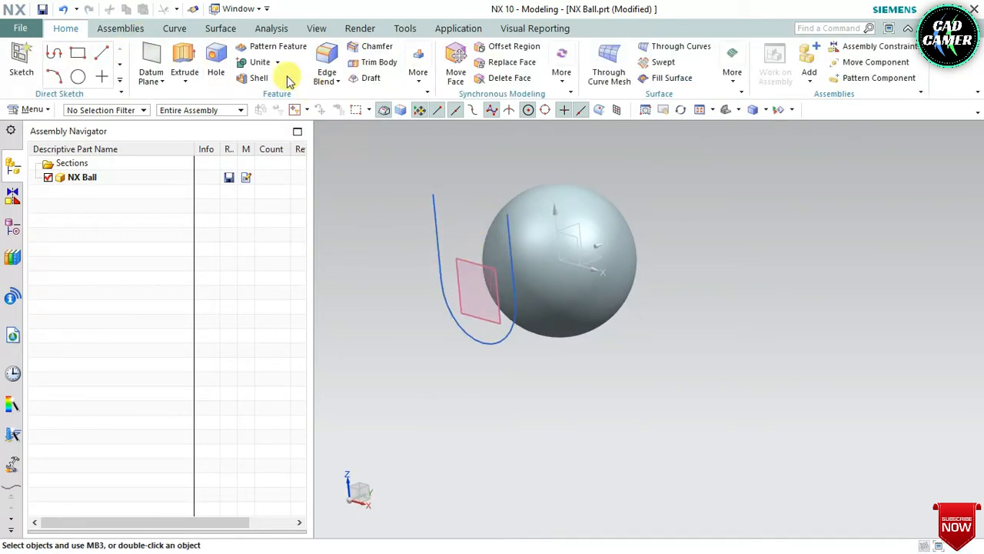
{"action": "left_click", "coordinate": [178, 30]}
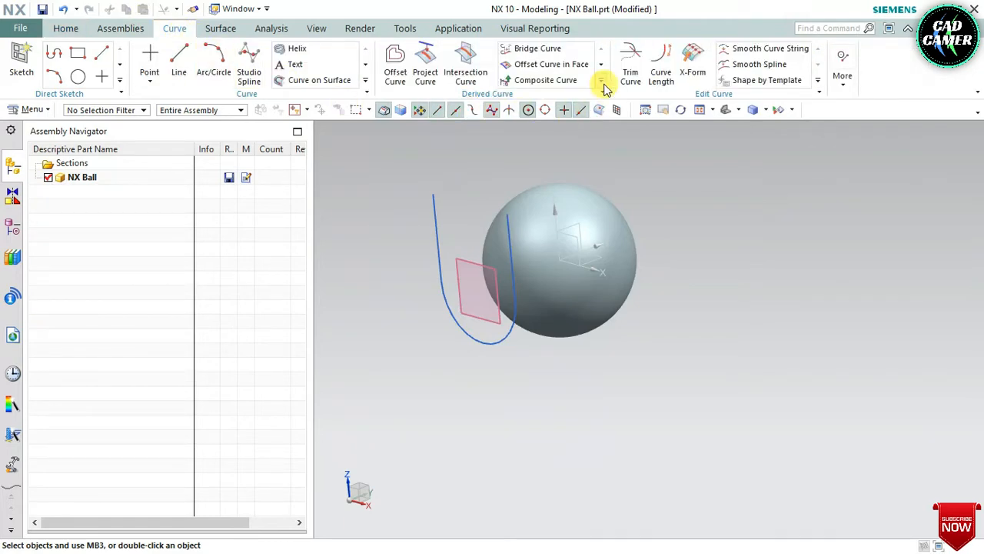
{"action": "left_click", "coordinate": [603, 86]}
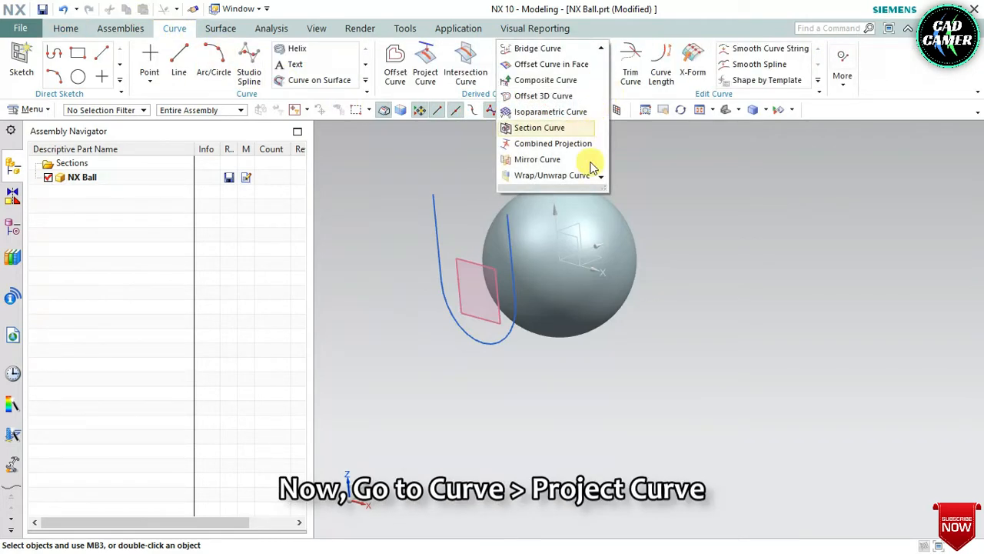
{"action": "left_click", "coordinate": [425, 75]}
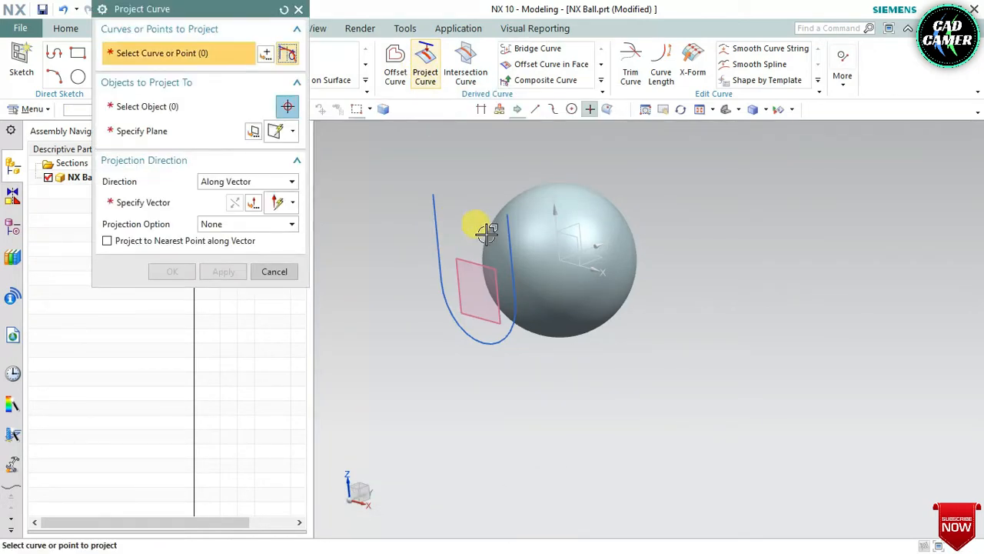
{"action": "scroll", "coordinate": [487, 228], "scroll_direction": "up", "scroll_amount": 3}
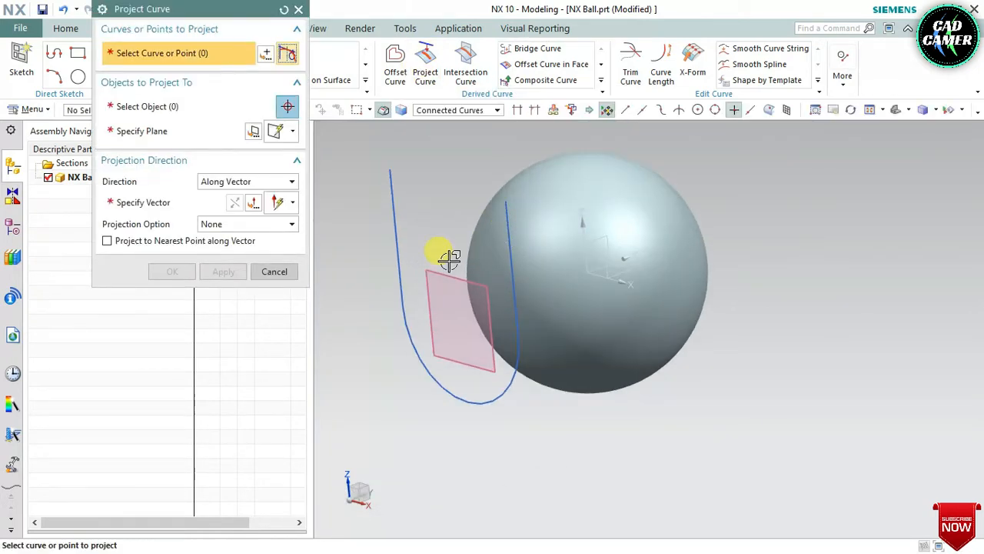
{"action": "left_click", "coordinate": [429, 115]}
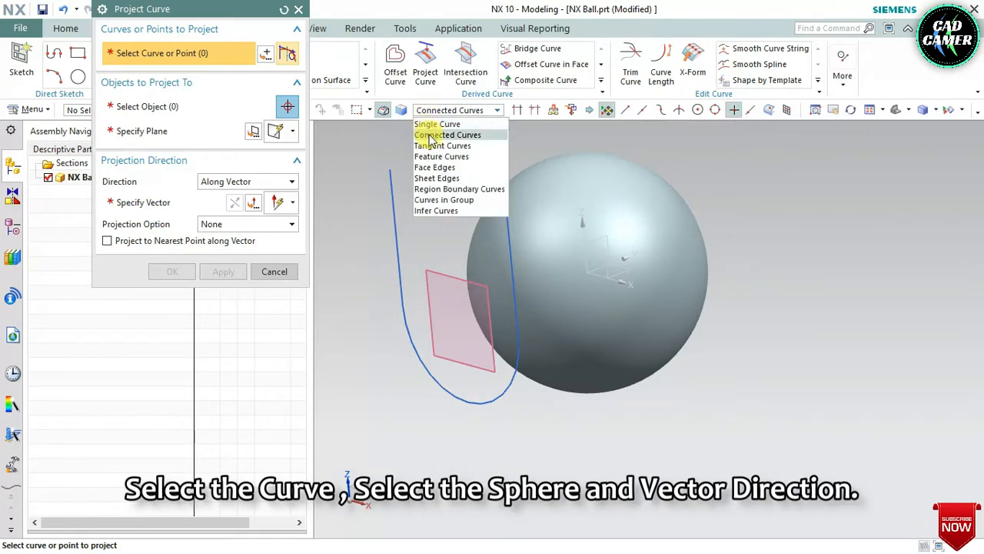
{"action": "left_click", "coordinate": [429, 135]}
{"action": "left_click", "coordinate": [396, 176]}
{"action": "scroll", "coordinate": [434, 188], "scroll_direction": "down", "scroll_amount": 3}
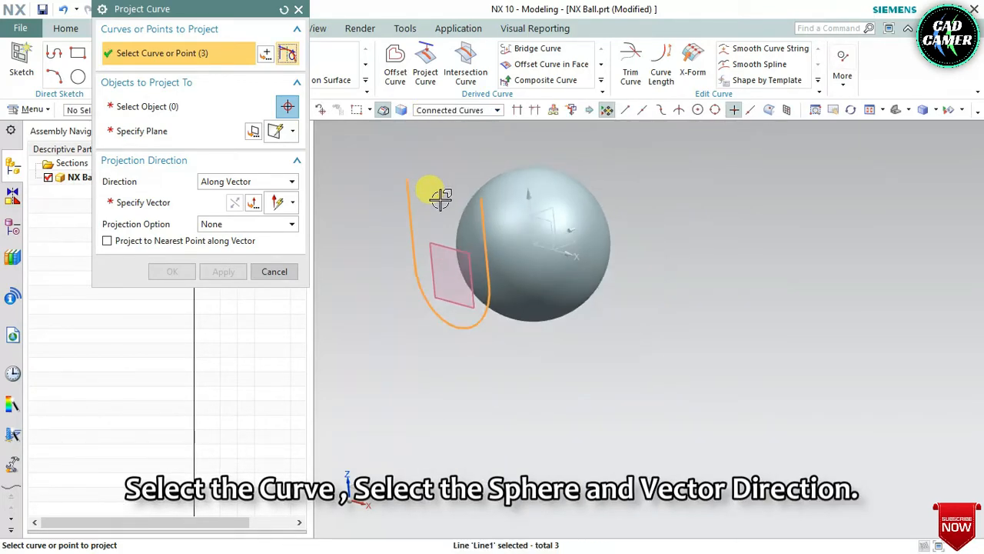
{"action": "middle_click", "coordinate": [439, 197]}
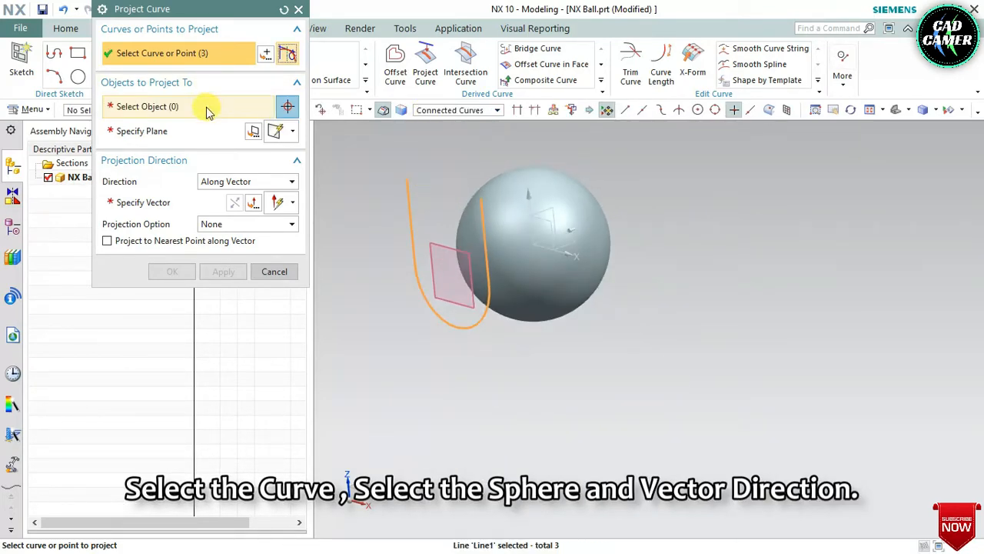
Step: Project the U-shaped profile onto the sphere's face along the Y-axis vector
{"action": "left_click", "coordinate": [512, 213]}
{"action": "scroll", "coordinate": [499, 223], "scroll_direction": "up", "scroll_amount": 3}
{"action": "left_click", "coordinate": [168, 204]}
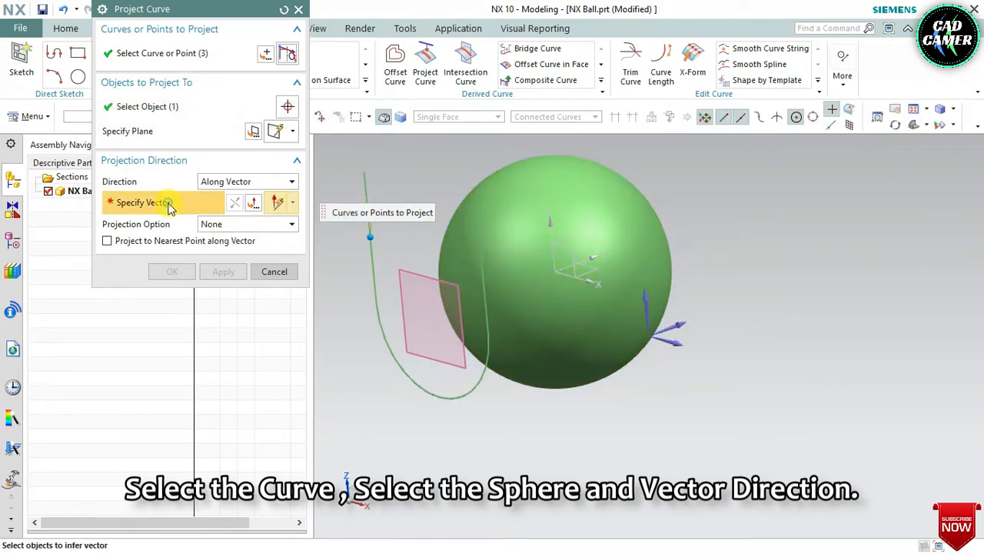
{"action": "left_click", "coordinate": [680, 321]}
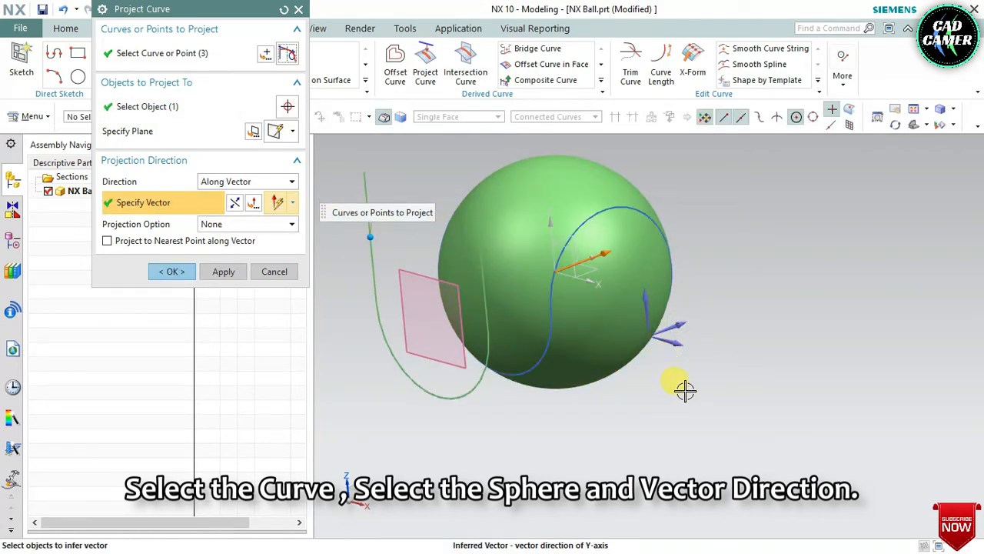
{"action": "middle_click_drag", "start_coordinate": [684, 390], "coordinate": [663, 399]}
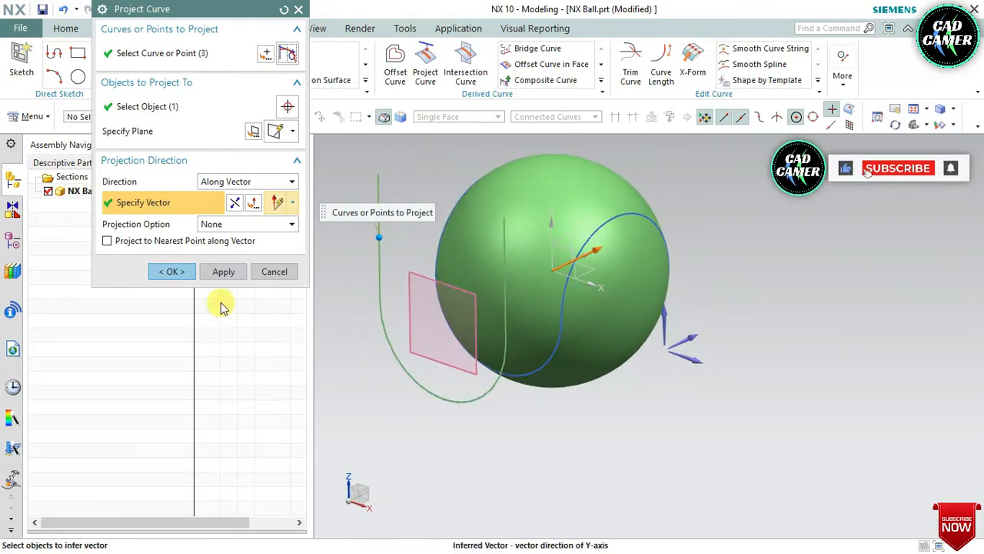
{"action": "left_click", "coordinate": [172, 272]}
Step: Hide the original U-shaped sketch and the offset datum plane
{"action": "middle_click_drag", "start_coordinate": [536, 354], "coordinate": [403, 277]}
{"action": "left_click", "coordinate": [420, 261]}
{"action": "right_click", "coordinate": [425, 234]}
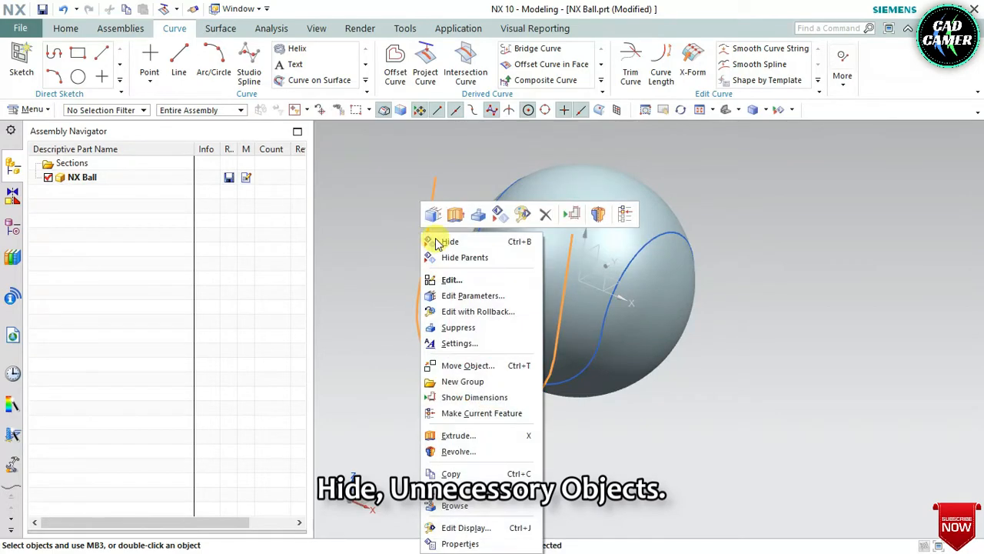
{"action": "left_click", "coordinate": [450, 242]}
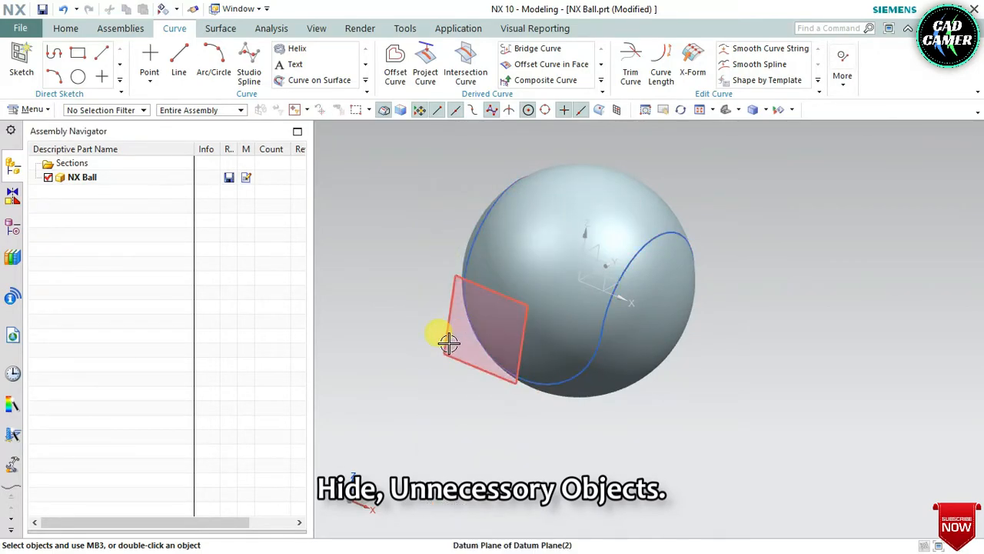
{"action": "left_click", "coordinate": [448, 343]}
{"action": "right_click", "coordinate": [448, 343]}
{"action": "left_click", "coordinate": [468, 46]}
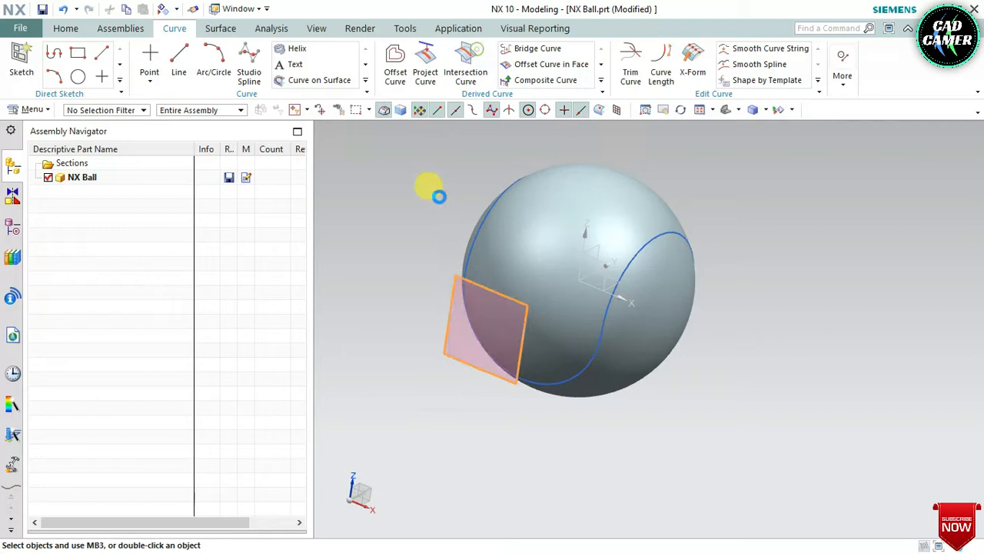
{"action": "mouse_move", "coordinate": [411, 233]}
{"action": "middle_mouse_down"}
{"action": "mouse_move", "coordinate": [389, 213]}
{"action": "mouse_move", "coordinate": [424, 235]}
{"action": "middle_mouse_up"}
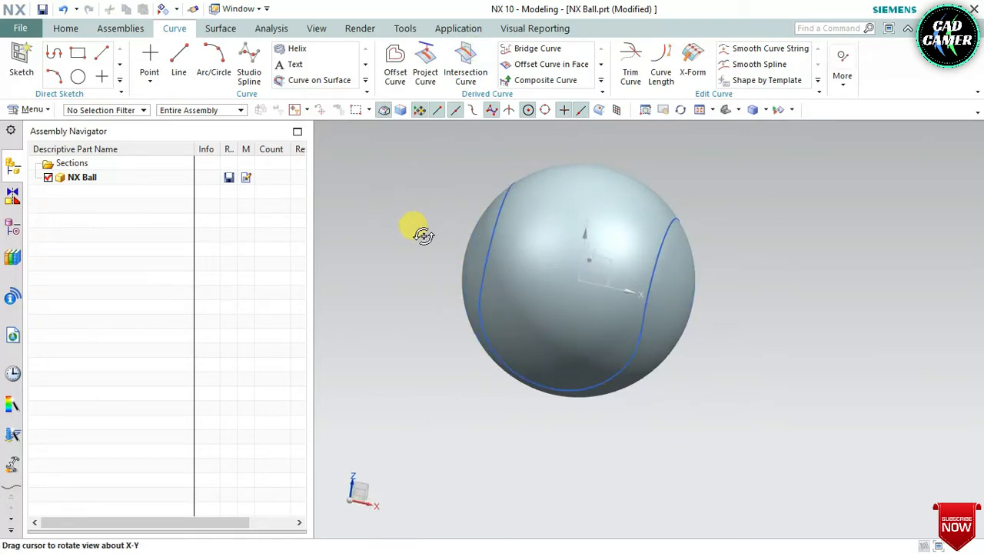
Step: Start a Tube feature and select the projected curve loop on the sphere as its path
{"action": "left_click", "coordinate": [66, 28]}
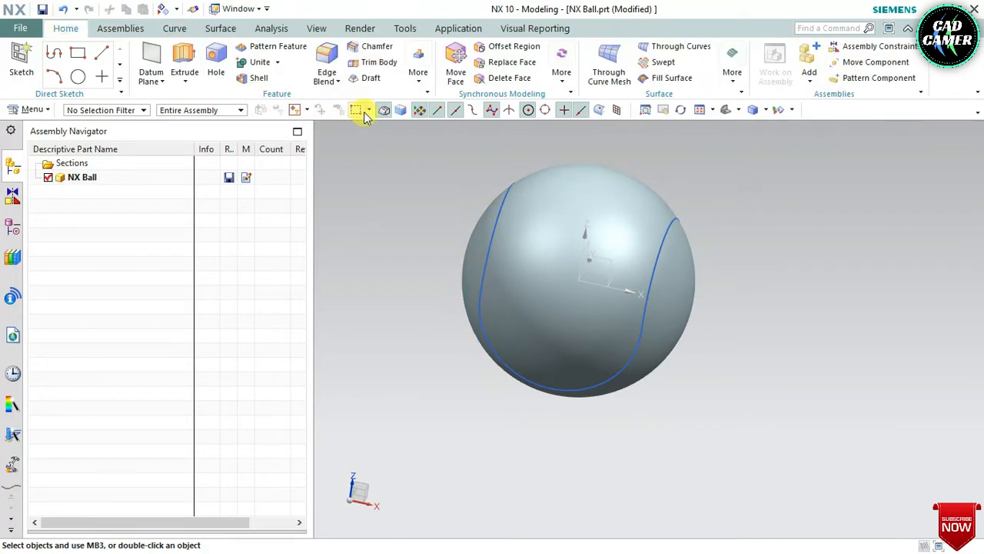
{"action": "left_click", "coordinate": [419, 85]}
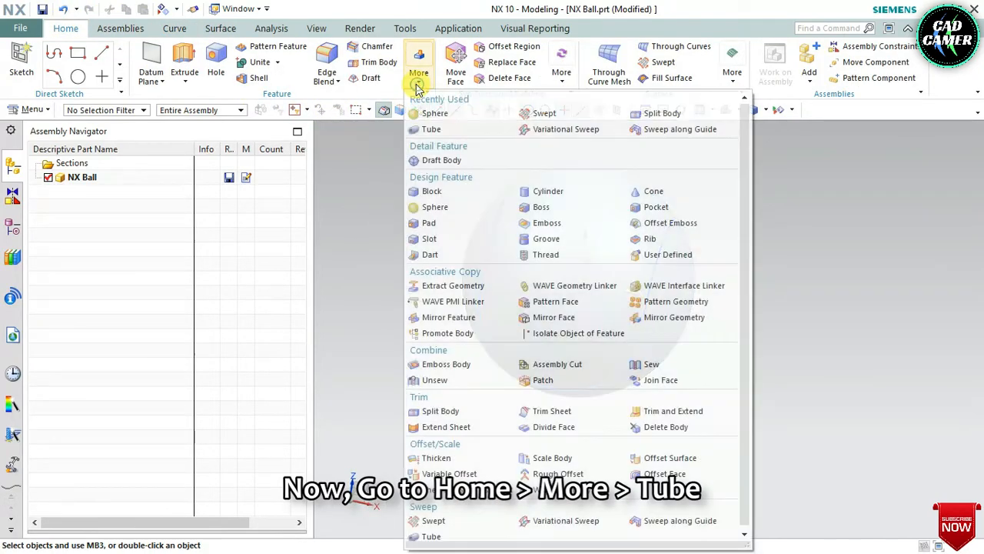
{"action": "left_click", "coordinate": [450, 130]}
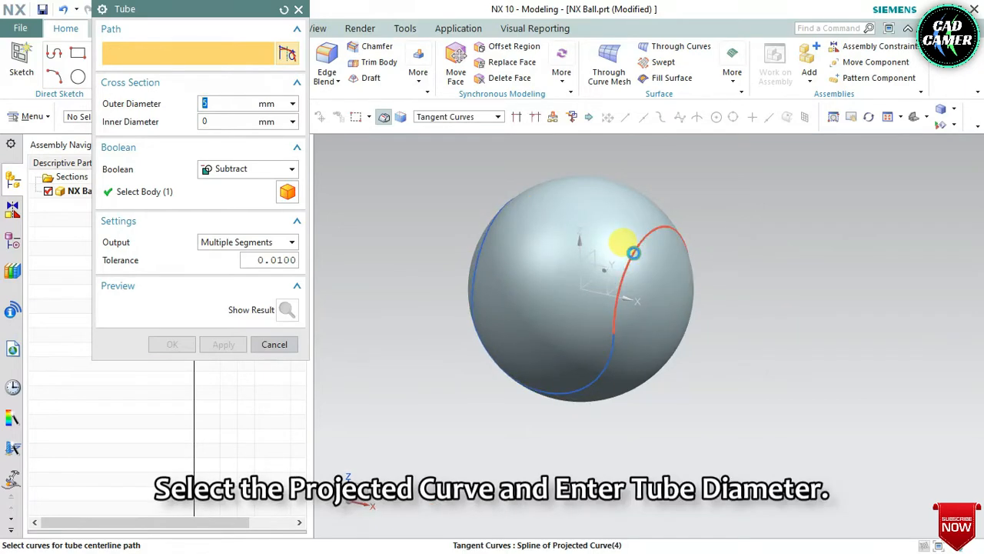
{"action": "left_click", "coordinate": [633, 253]}
{"action": "mouse_move", "coordinate": [383, 359]}
{"action": "middle_mouse_down"}
{"action": "mouse_move", "coordinate": [392, 358]}
{"action": "mouse_move", "coordinate": [375, 350]}
{"action": "middle_mouse_up"}
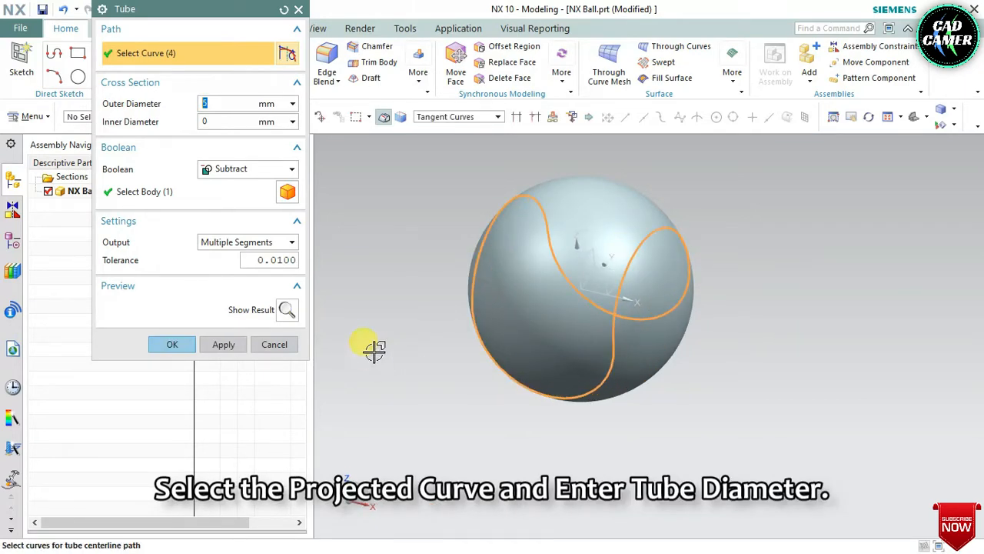
Step: Preview the tube subtracted from the sphere with outer diameters of 6 mm and 4 mm
{"action": "left_click", "coordinate": [232, 101]}
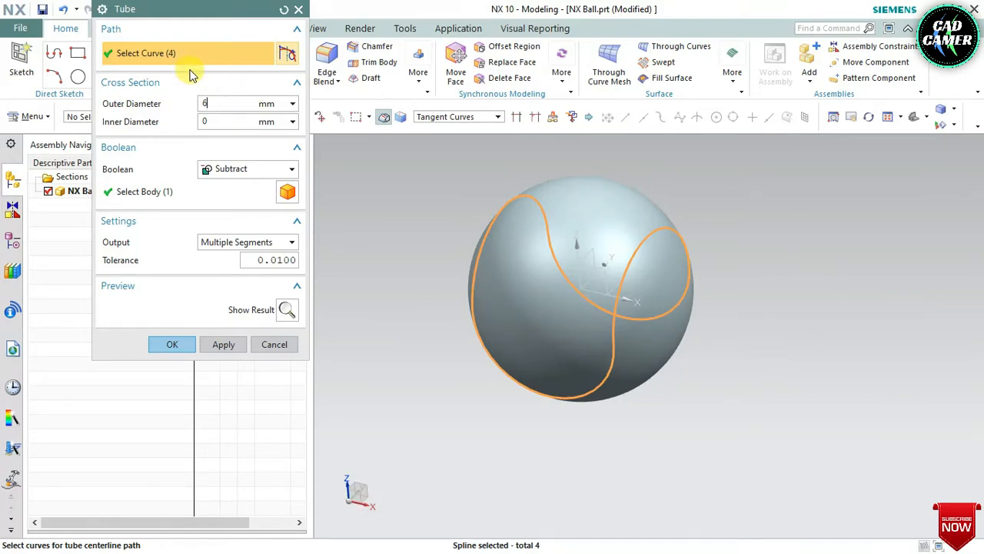
{"action": "left_click", "coordinate": [258, 169]}
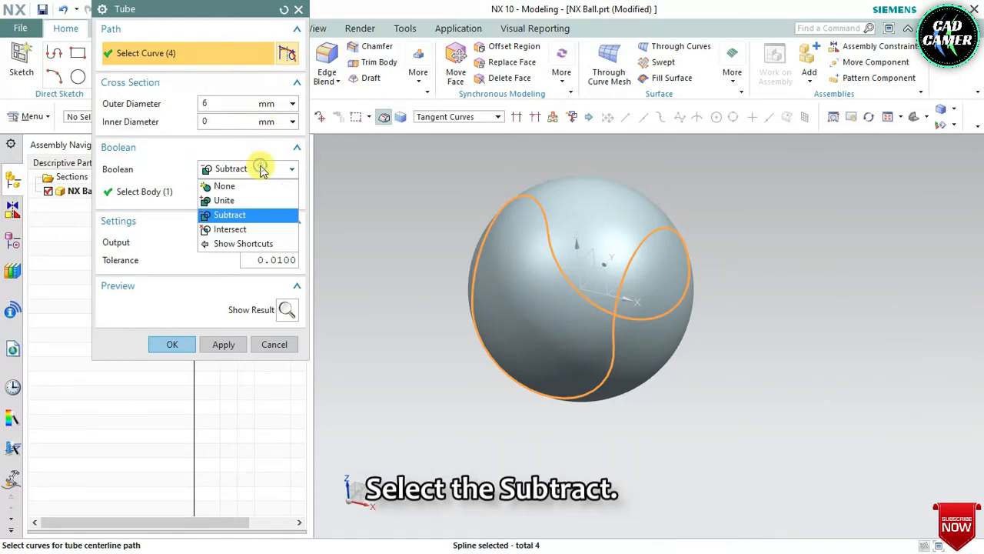
{"action": "left_click", "coordinate": [244, 214]}
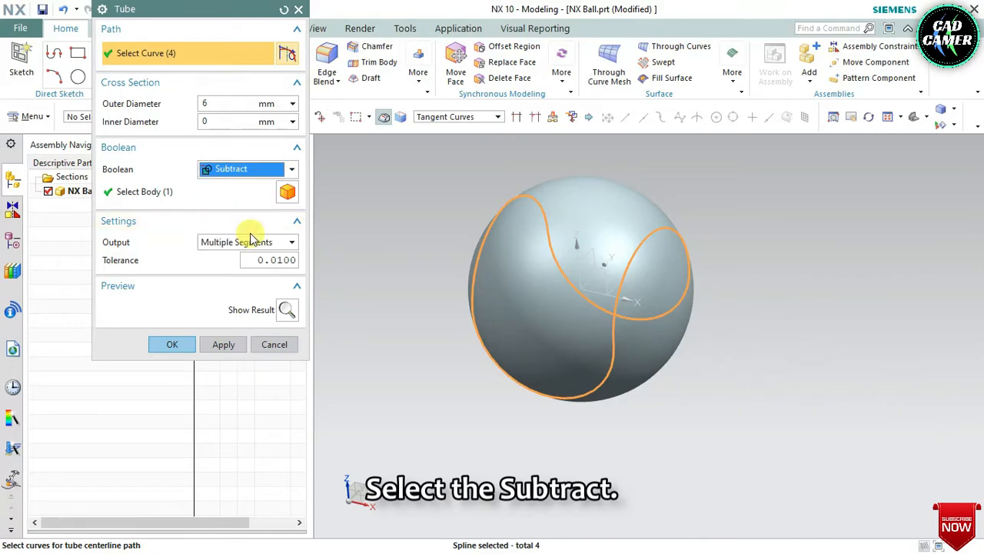
{"action": "left_click", "coordinate": [288, 310]}
{"action": "middle_click_drag", "start_coordinate": [487, 301], "coordinate": [515, 310]}
{"action": "left_click", "coordinate": [289, 310]}
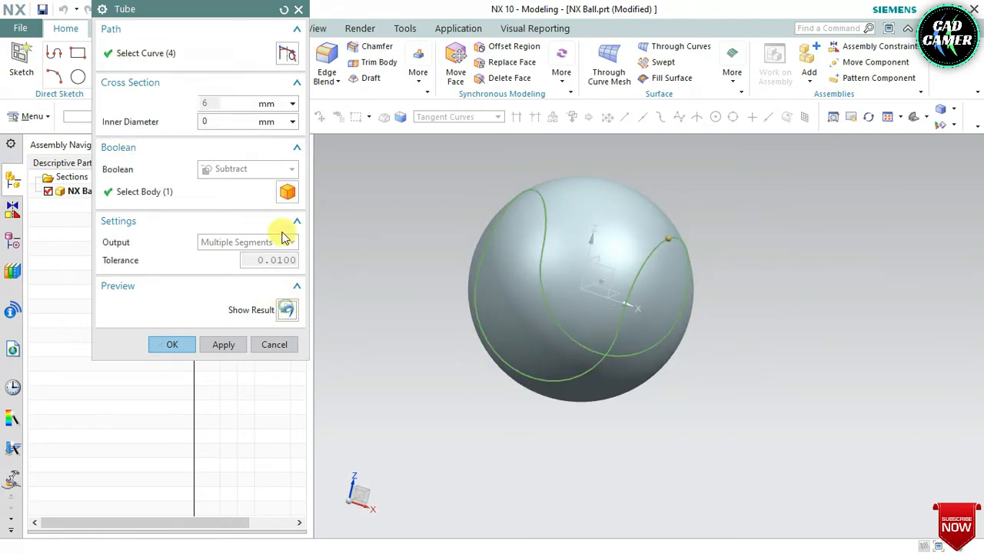
{"action": "left_click", "coordinate": [226, 103]}
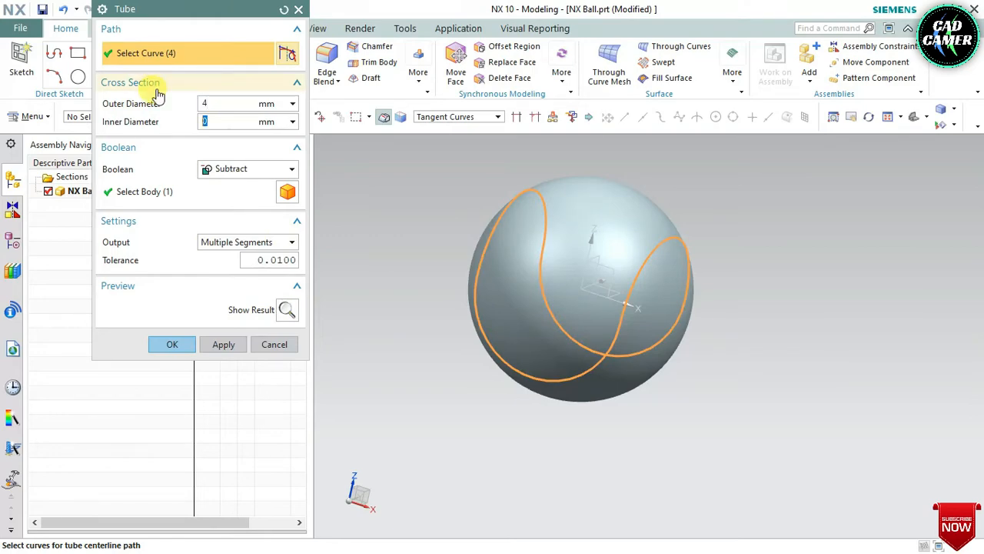
{"action": "left_click", "coordinate": [287, 310]}
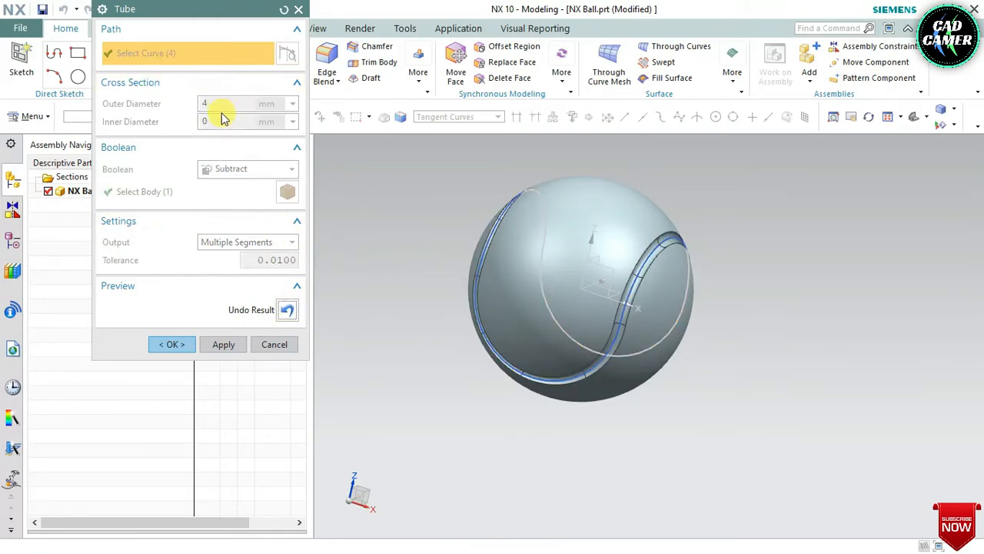
Step: Set the tube's outer diameter to 5 mm and create it with Subtract to cut the groove into the sphere
{"action": "left_click", "coordinate": [286, 309]}
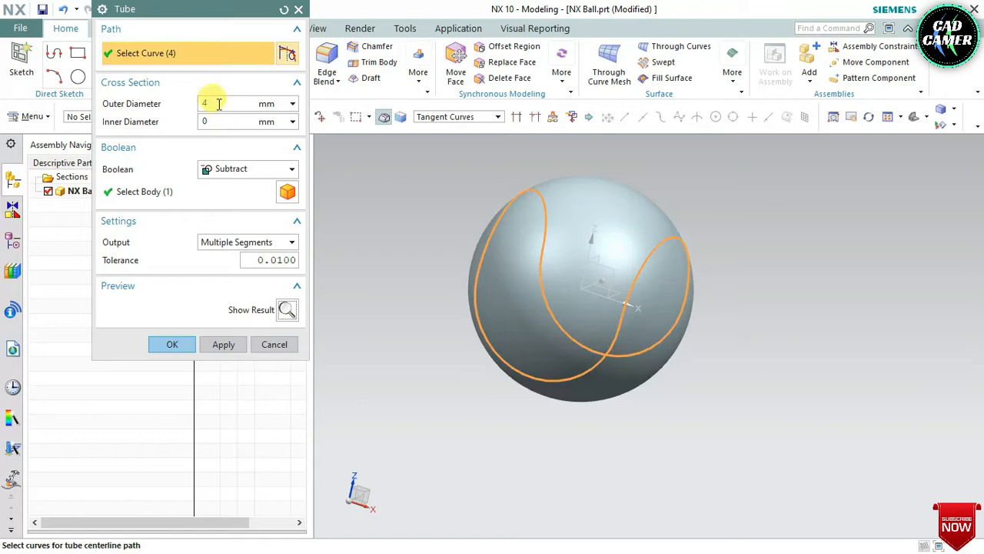
{"action": "left_click", "coordinate": [187, 344]}
{"action": "mouse_move", "coordinate": [431, 349]}
{"action": "middle_mouse_down"}
{"action": "mouse_move", "coordinate": [467, 351]}
{"action": "mouse_move", "coordinate": [442, 361]}
{"action": "middle_mouse_up"}
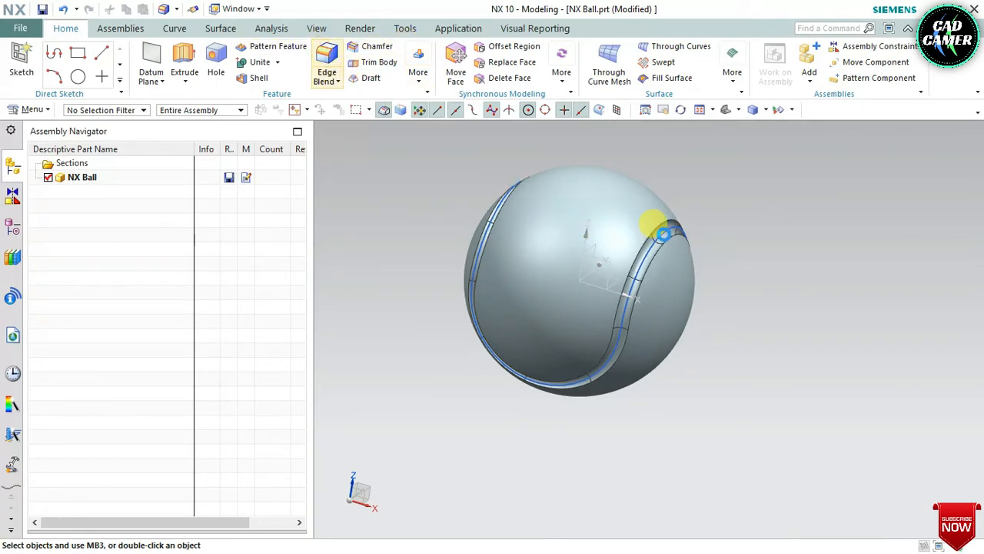
Step: Start an Edge Blend with a 2 mm radius and select the tangent edges along both sides of the groove
{"action": "scroll", "coordinate": [638, 239], "scroll_direction": "up", "scroll_amount": 4}
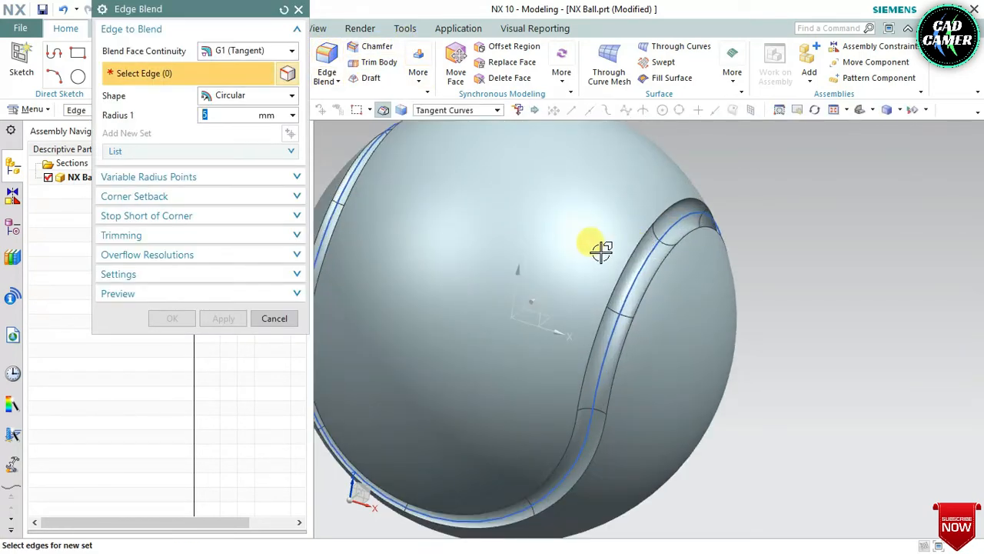
{"action": "type", "text": "2"}
{"action": "key", "text": "Tab"}
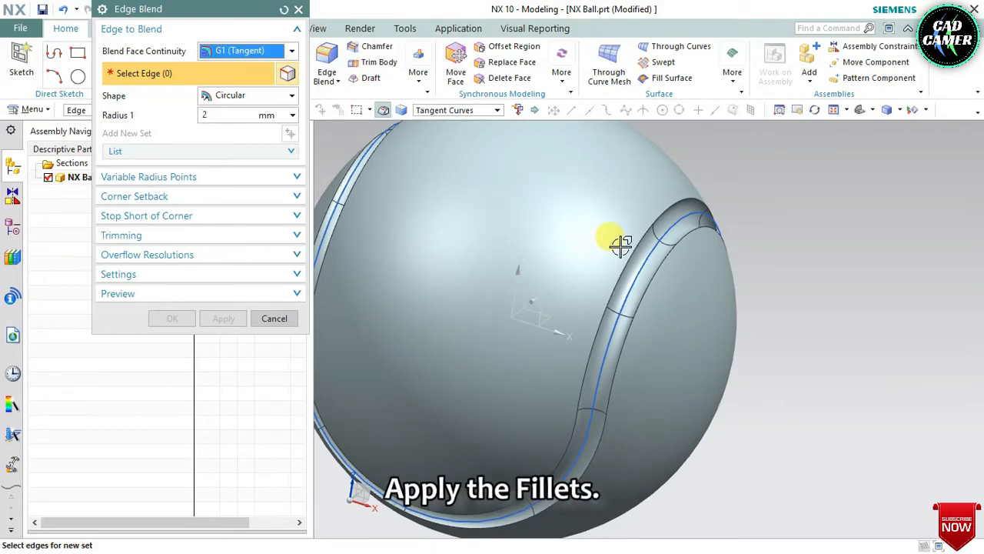
{"action": "left_click", "coordinate": [633, 243]}
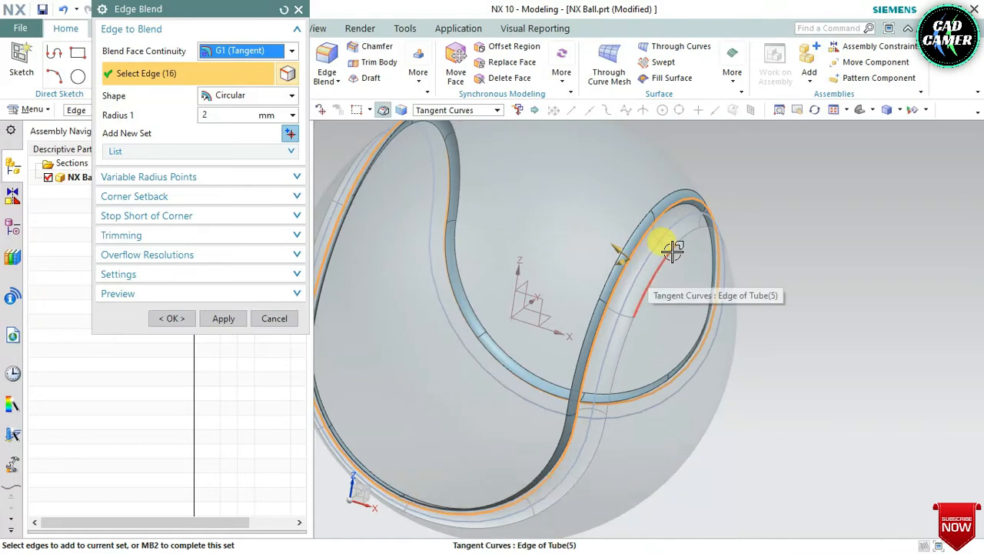
{"action": "left_click", "coordinate": [661, 252]}
Step: Set the blend radius to 1 mm and create the fillets on both groove edges
{"action": "middle_click_drag", "start_coordinate": [659, 184], "coordinate": [649, 250]}
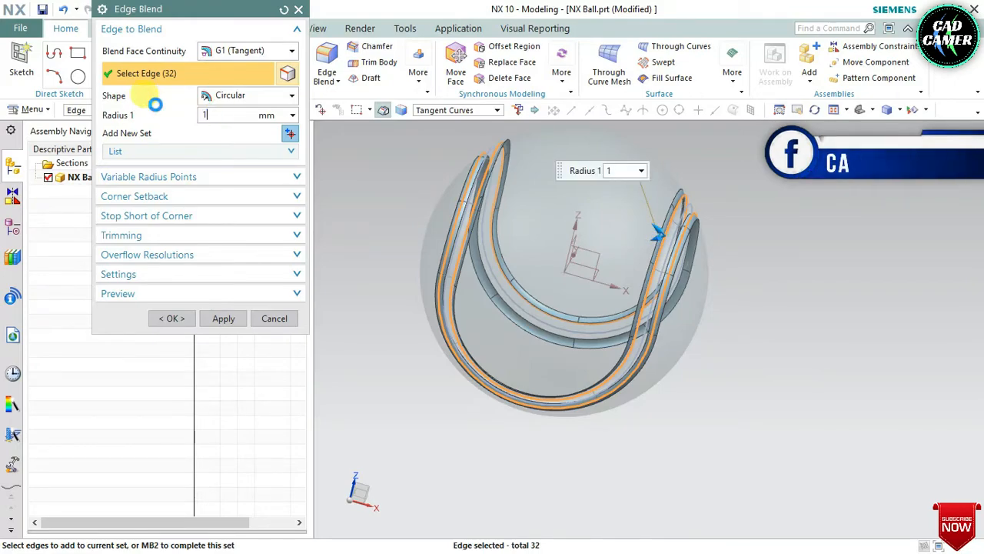
{"action": "left_click", "coordinate": [194, 317]}
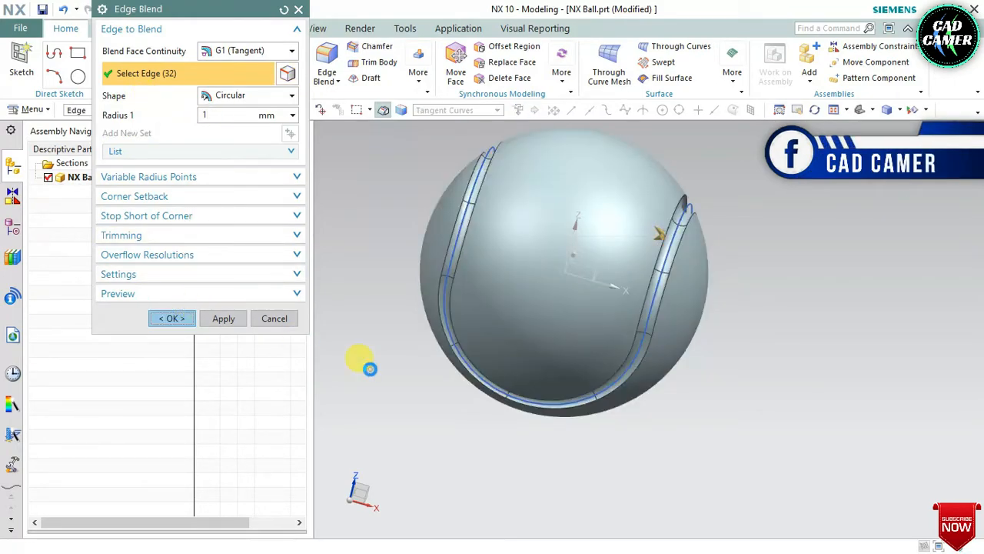
{"action": "middle_click_drag", "start_coordinate": [410, 328], "coordinate": [440, 347]}
{"action": "scroll", "coordinate": [603, 386], "scroll_direction": "down", "scroll_amount": 2}
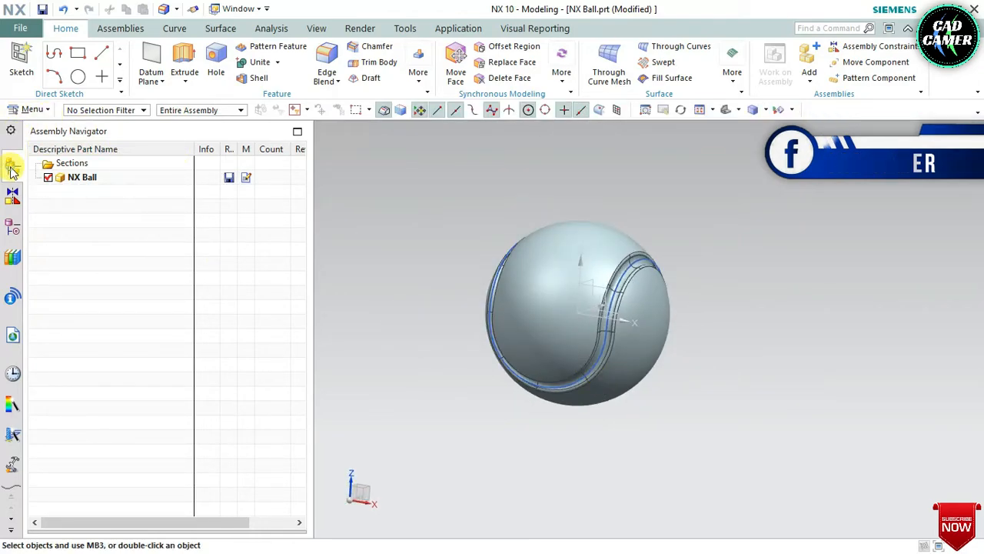
Step: Hide the projected curve that runs along the groove
{"action": "left_click", "coordinate": [12, 227]}
{"action": "left_click", "coordinate": [109, 322]}
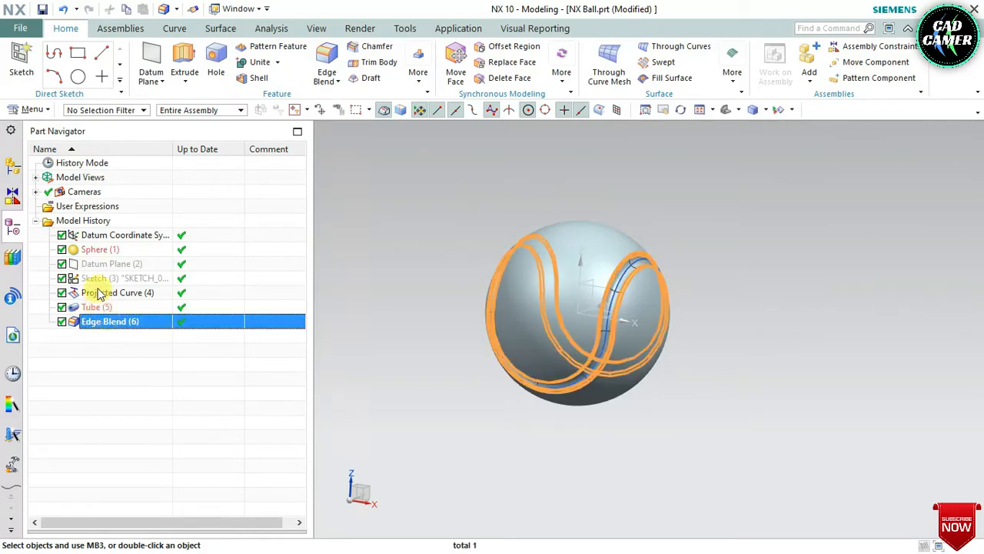
{"action": "left_click", "coordinate": [99, 294]}
{"action": "right_click", "coordinate": [98, 294]}
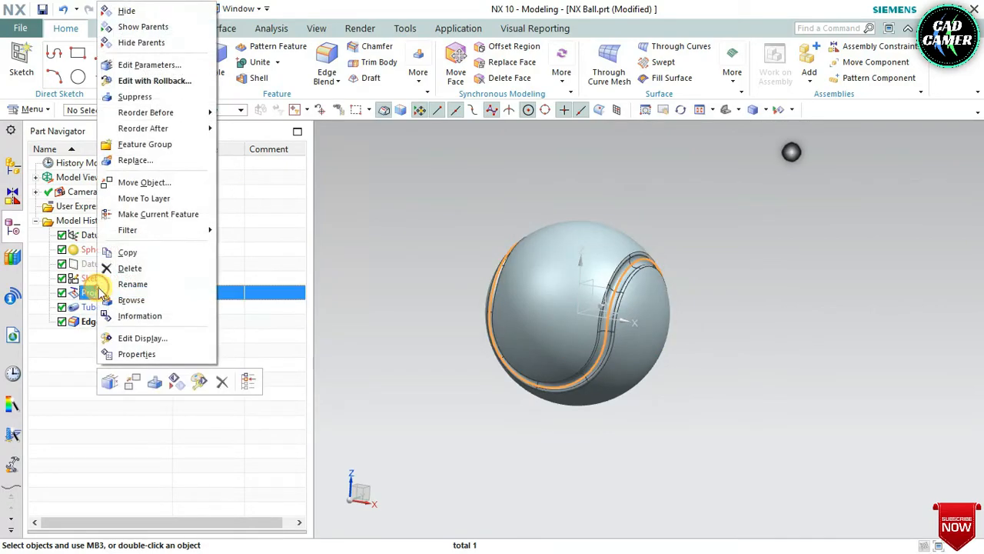
{"action": "left_click", "coordinate": [128, 12]}
{"action": "left_click", "coordinate": [433, 308]}
{"action": "scroll", "coordinate": [356, 309], "scroll_direction": "up", "scroll_amount": 1}
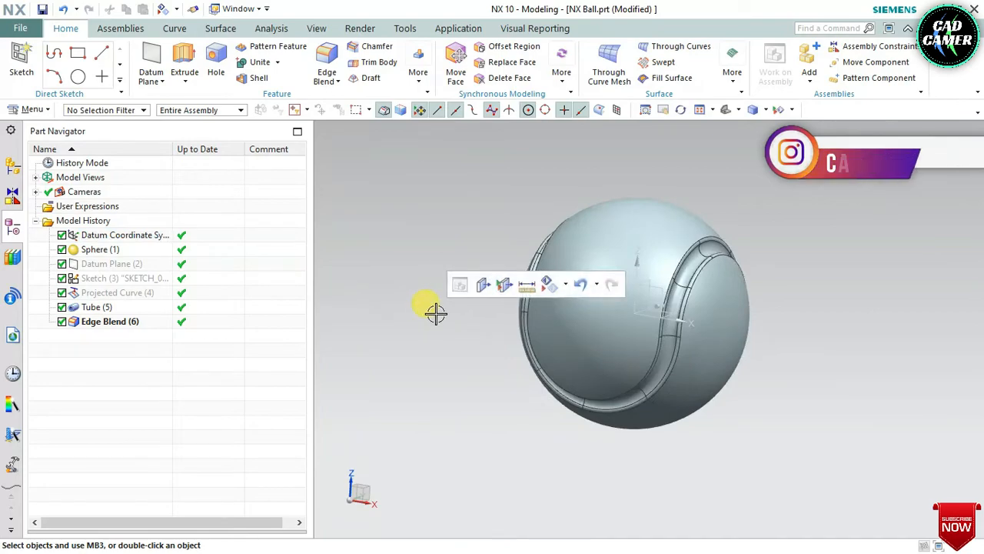
Step: Hide the datum coordinate system
{"action": "middle_click_drag", "start_coordinate": [435, 313], "coordinate": [419, 323]}
{"action": "scroll", "coordinate": [427, 323], "scroll_direction": "down", "scroll_amount": 1}
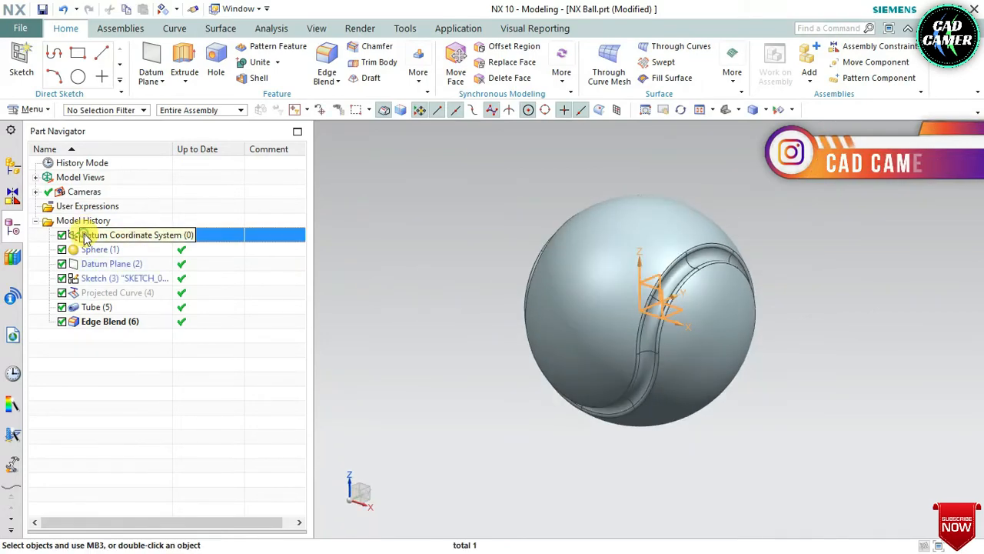
{"action": "right_click", "coordinate": [86, 239]}
{"action": "left_click", "coordinate": [113, 244]}
{"action": "scroll", "coordinate": [461, 277], "scroll_direction": "up", "scroll_amount": 3}
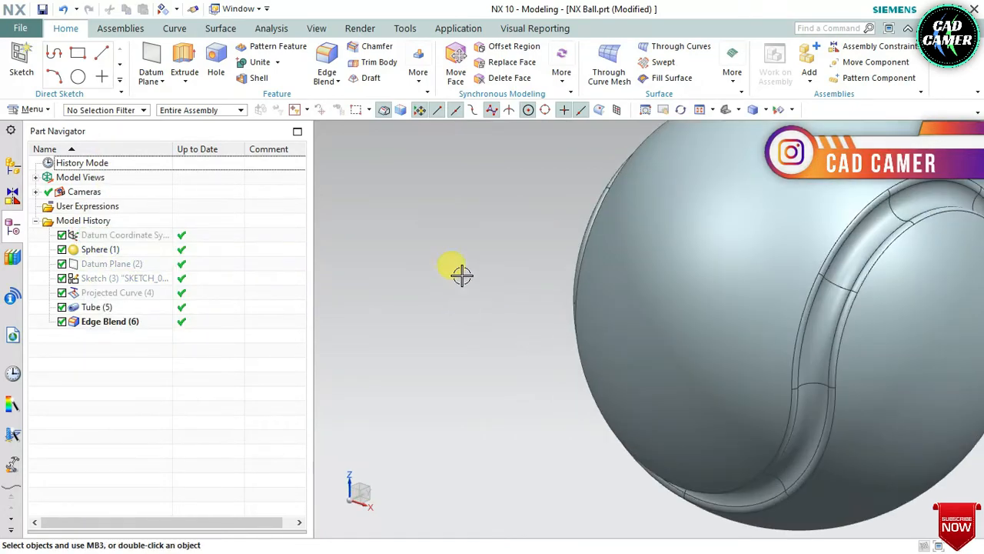
Step: Edit the tube feature's parameters, changing its output setting to Single Segment, and update the model
{"action": "scroll", "coordinate": [692, 267], "scroll_direction": "down", "scroll_amount": 3}
{"action": "scroll", "coordinate": [451, 263], "scroll_direction": "up", "scroll_amount": 2}
{"action": "middle_click_drag", "start_coordinate": [451, 263], "coordinate": [534, 279]}
{"action": "scroll", "coordinate": [755, 268], "scroll_direction": "down", "scroll_amount": 2}
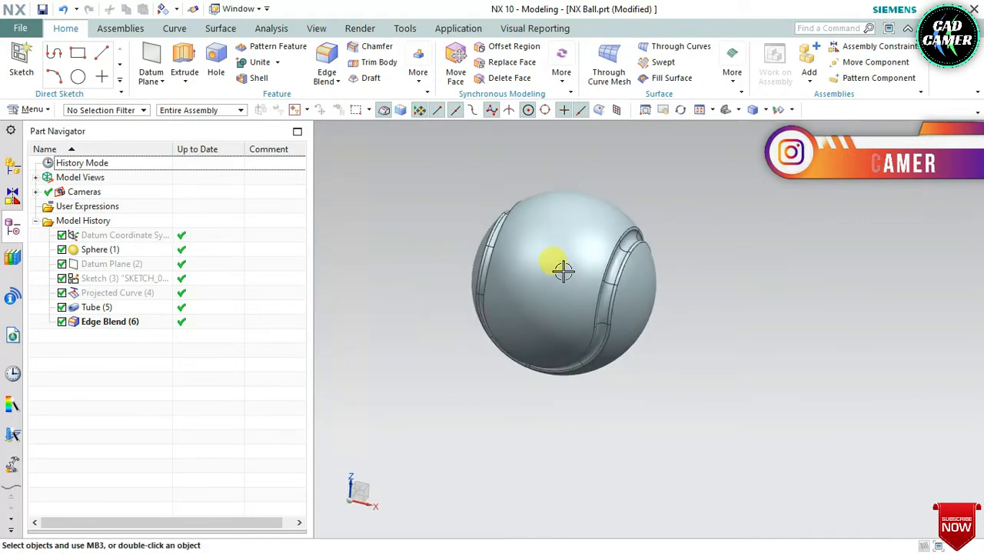
{"action": "scroll", "coordinate": [563, 273], "scroll_direction": "up", "scroll_amount": 2}
{"action": "right_click", "coordinate": [93, 306]}
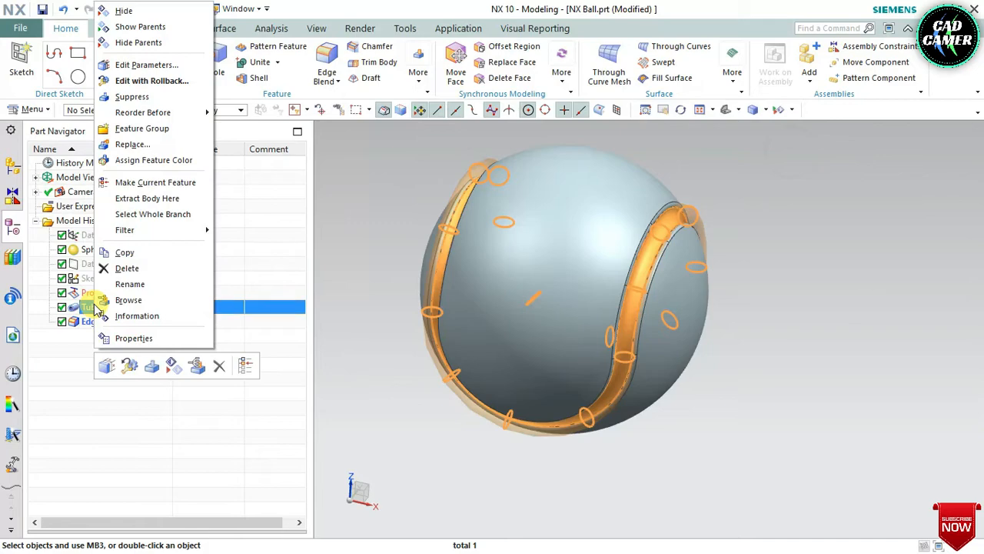
{"action": "left_click", "coordinate": [146, 64]}
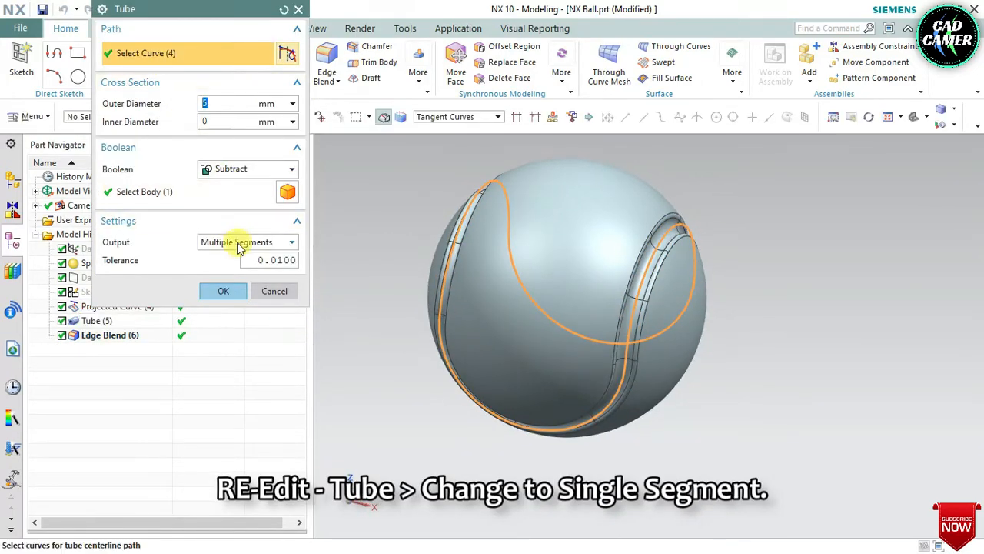
{"action": "left_click", "coordinate": [222, 292]}
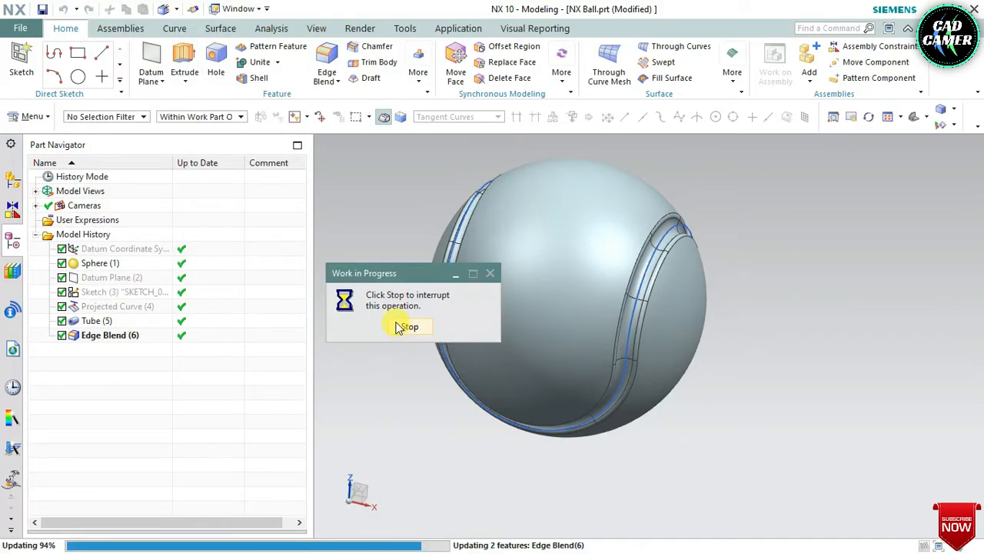
{"action": "scroll", "coordinate": [619, 344], "scroll_direction": "up", "scroll_amount": 3}
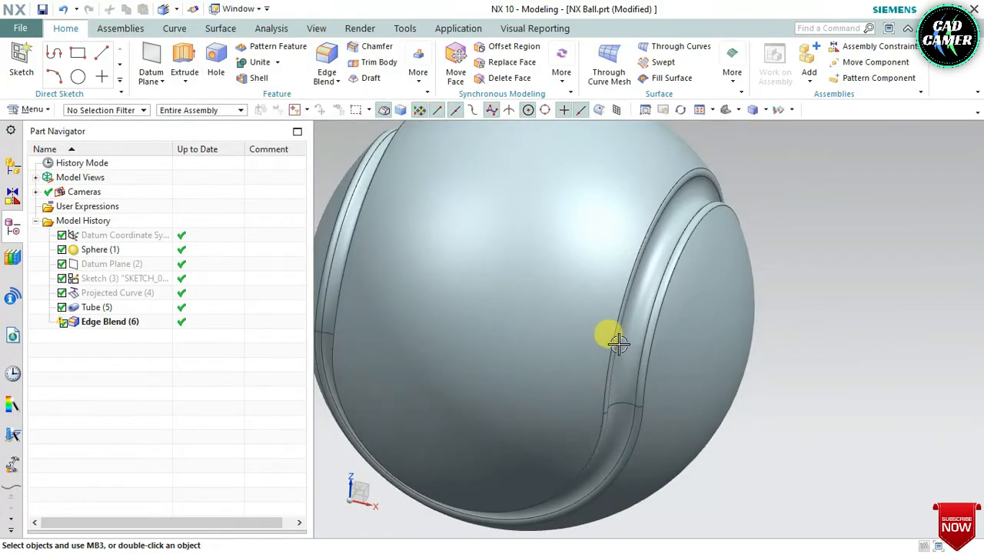
{"action": "middle_click_drag", "start_coordinate": [619, 344], "coordinate": [694, 318]}
{"action": "scroll", "coordinate": [562, 285], "scroll_direction": "down", "scroll_amount": 3}
{"action": "middle_click_drag", "start_coordinate": [562, 285], "coordinate": [534, 292]}
{"action": "scroll", "coordinate": [555, 231], "scroll_direction": "down", "scroll_amount": 1}
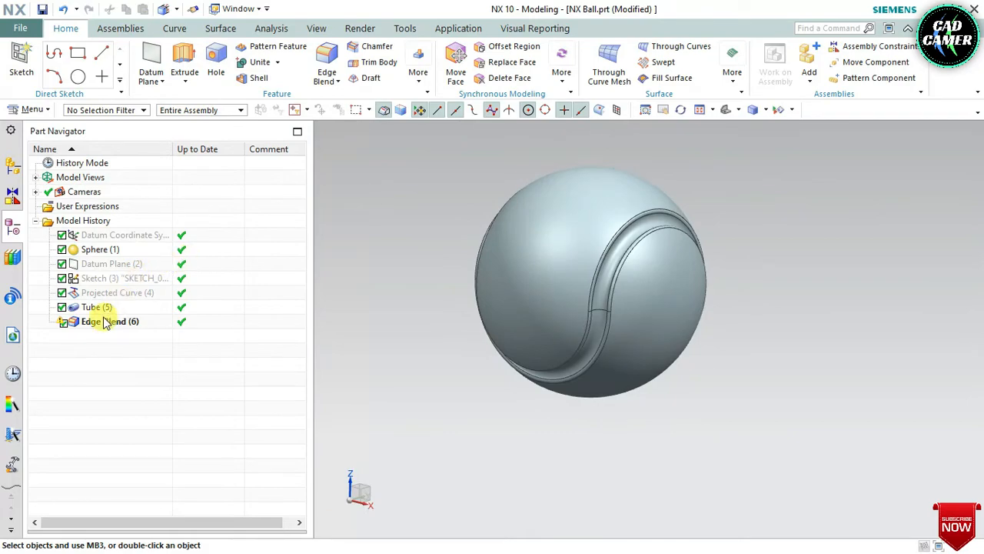
Step: Assign a white feature face color to both the tube and the edge blend
{"action": "left_click", "coordinate": [98, 307]}
{"action": "right_click", "coordinate": [100, 308]}
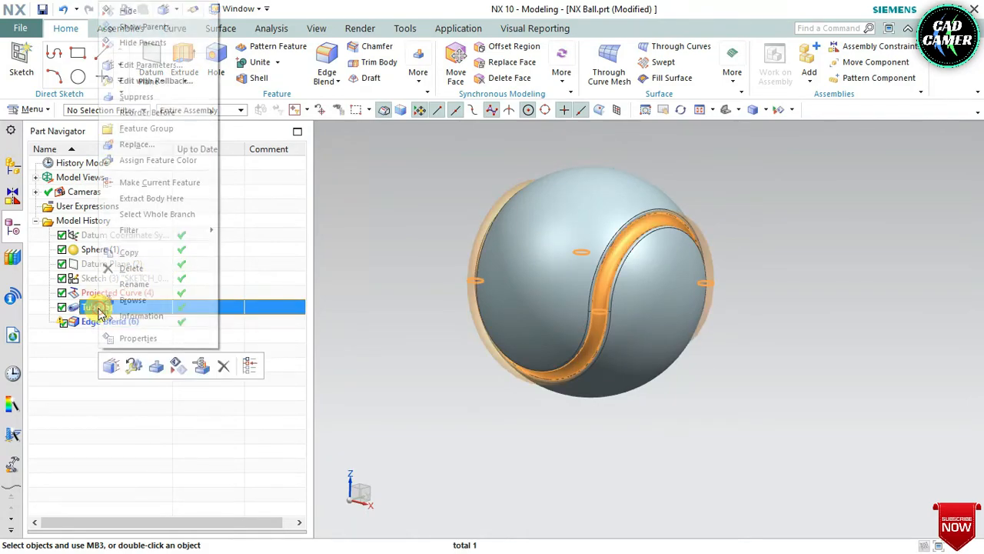
{"action": "left_click", "coordinate": [88, 329]}
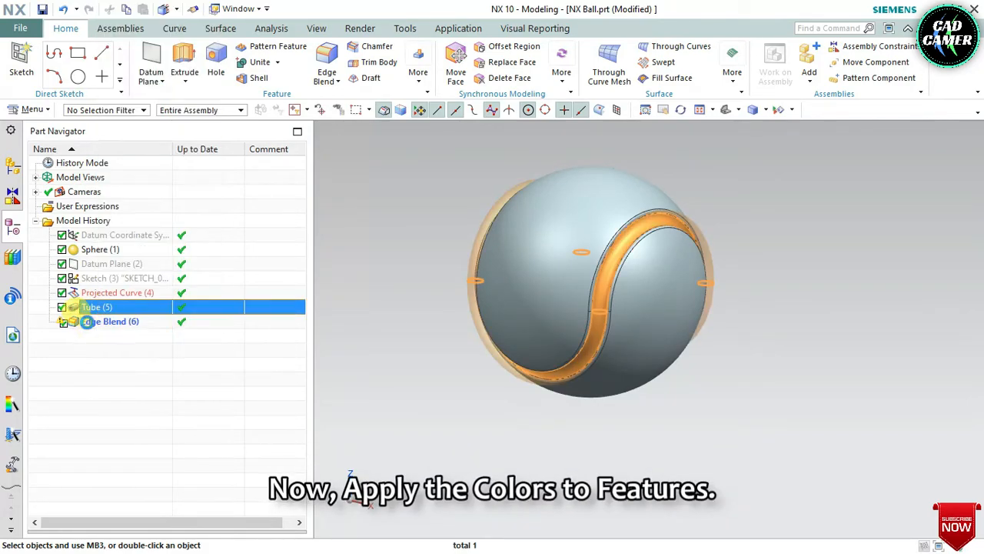
{"action": "left_click", "coordinate": [88, 323], "text": "ctrl"}
{"action": "right_click", "coordinate": [89, 322]}
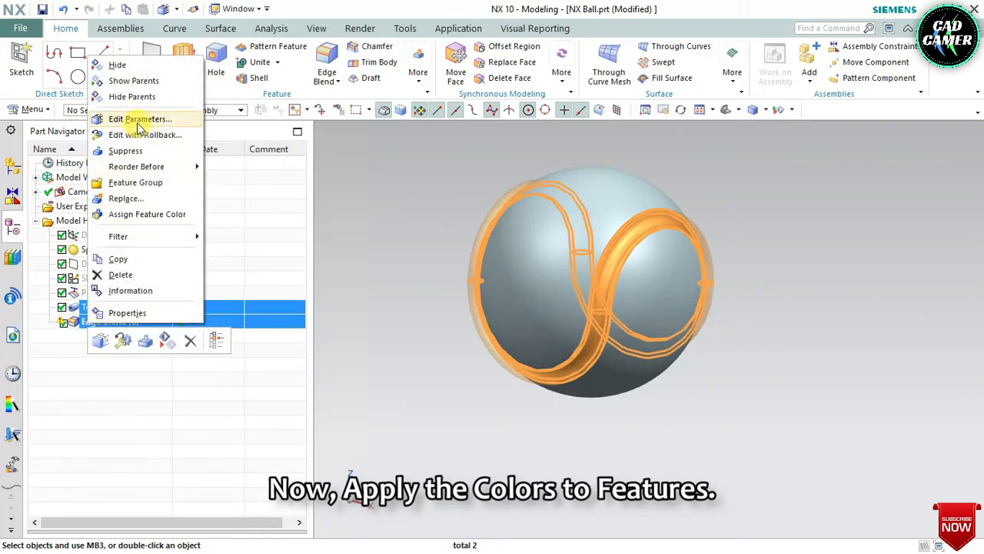
{"action": "left_click", "coordinate": [146, 214]}
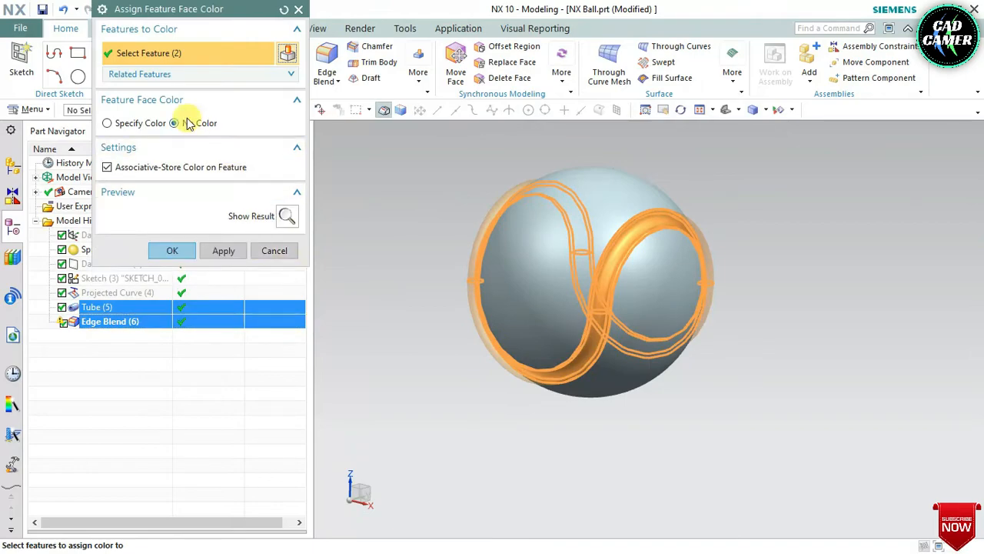
{"action": "left_click", "coordinate": [142, 123]}
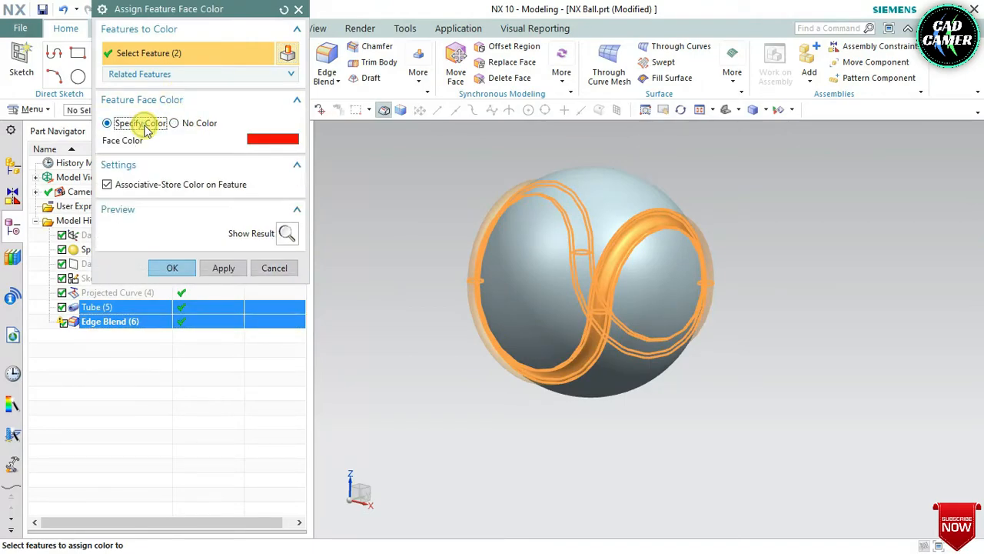
{"action": "left_click", "coordinate": [269, 141]}
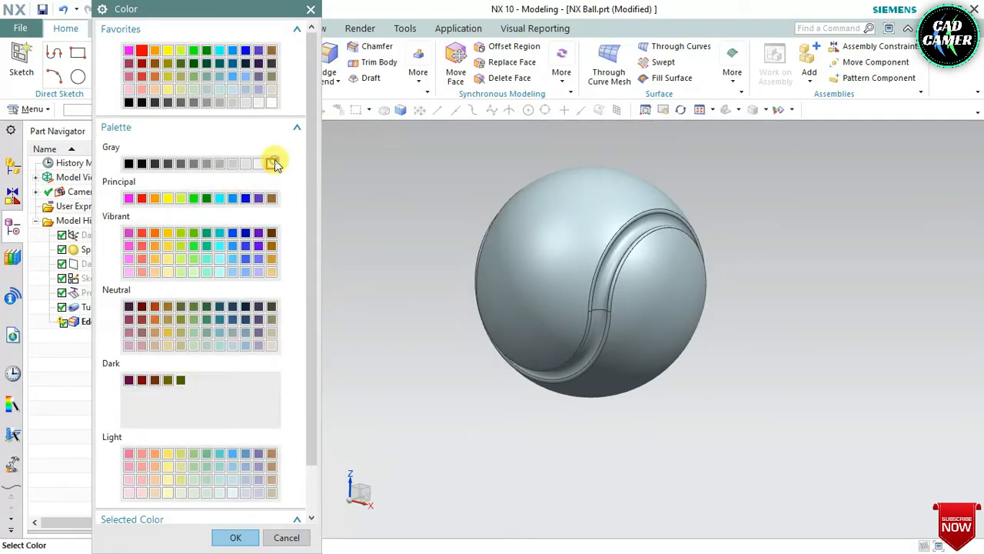
{"action": "left_click", "coordinate": [272, 164]}
{"action": "left_click", "coordinate": [228, 536]}
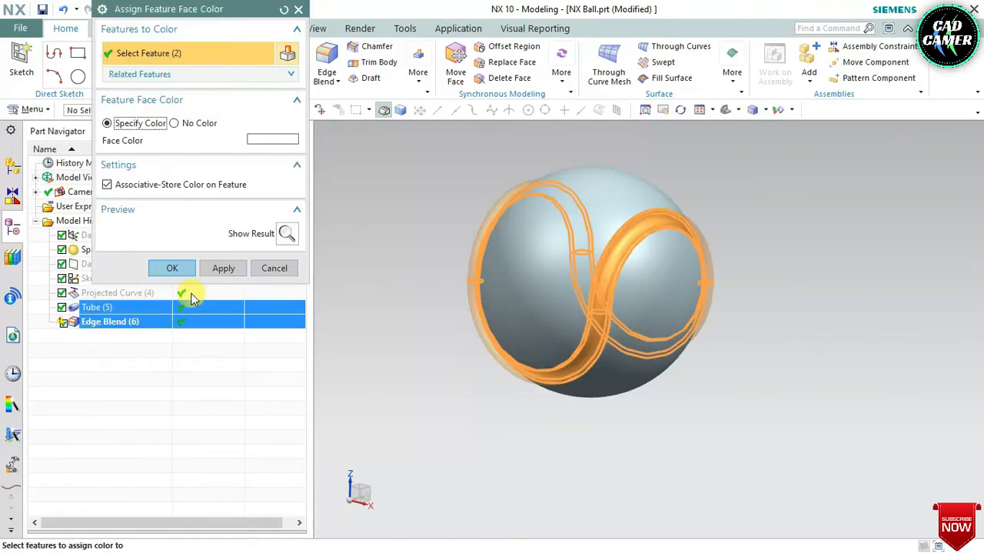
{"action": "left_click", "coordinate": [172, 270]}
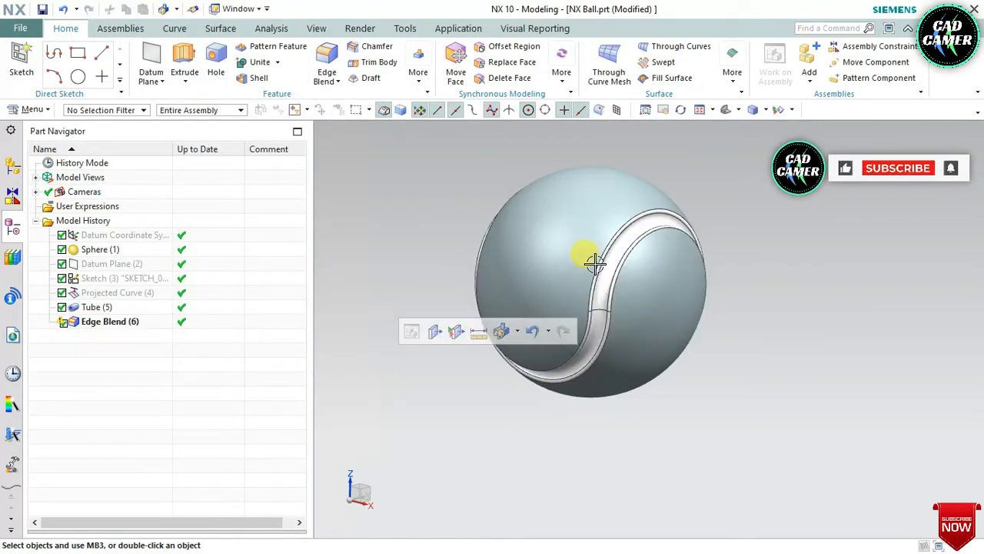
Step: Assign a bright green feature face color to the sphere
{"action": "left_click", "coordinate": [116, 251]}
{"action": "right_click", "coordinate": [115, 250]}
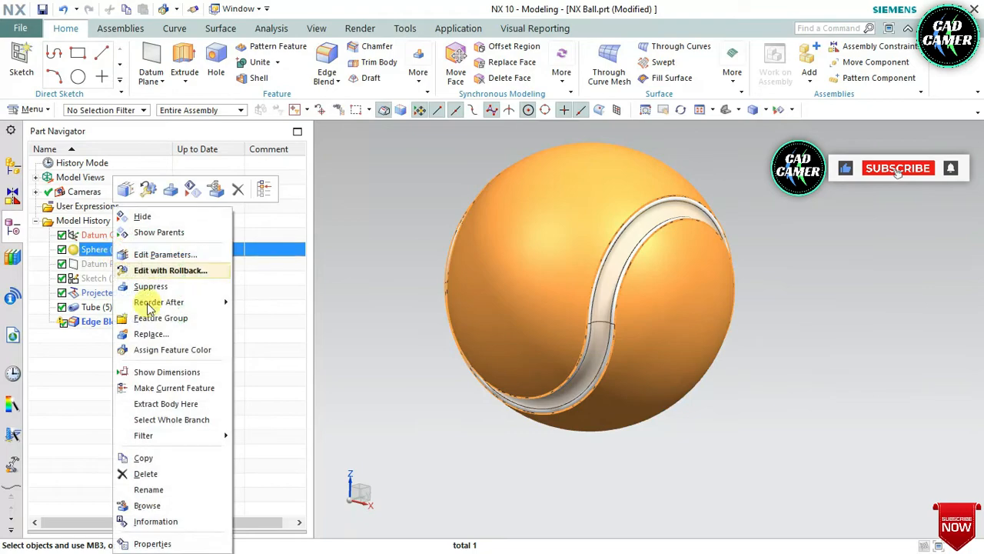
{"action": "left_click", "coordinate": [176, 355]}
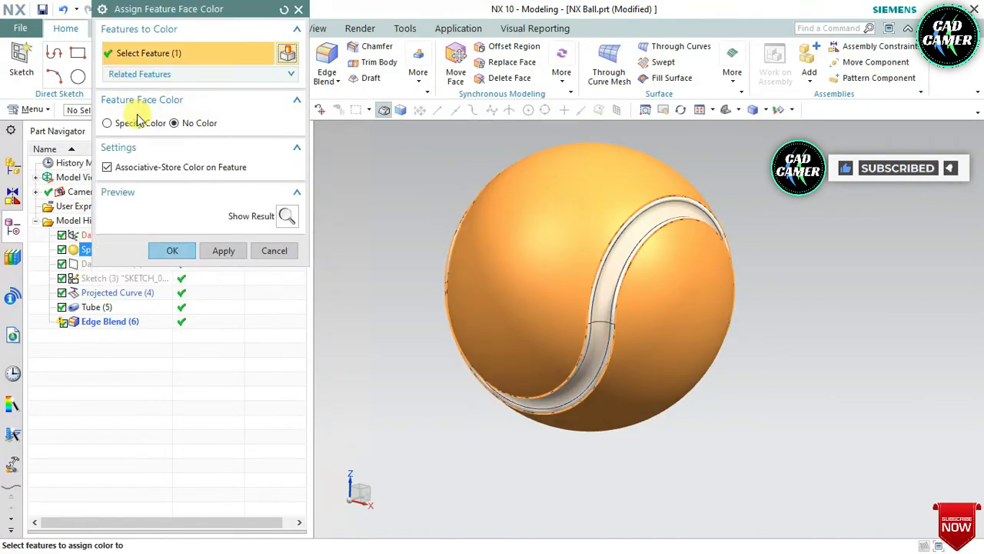
{"action": "left_click", "coordinate": [137, 123]}
{"action": "left_click", "coordinate": [281, 140]}
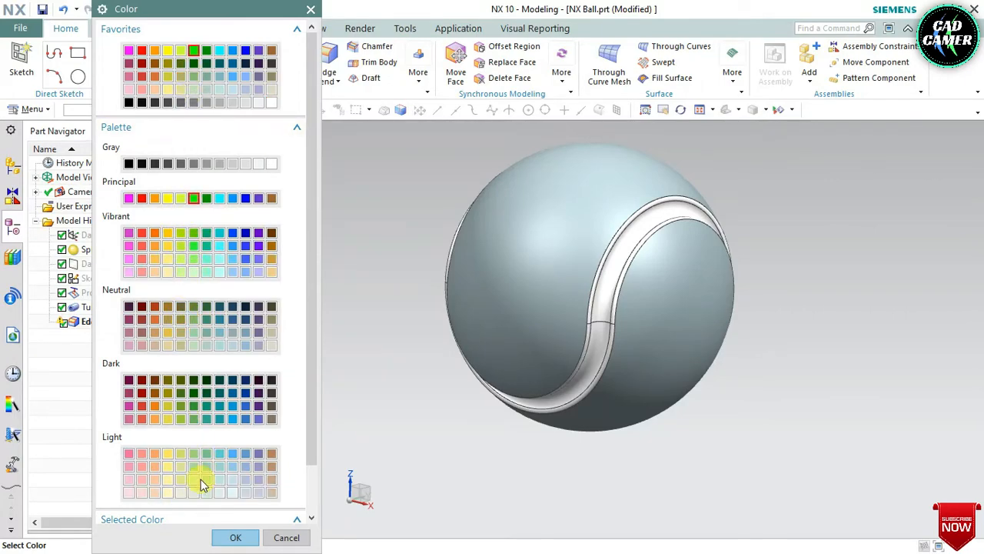
{"action": "left_click", "coordinate": [231, 538]}
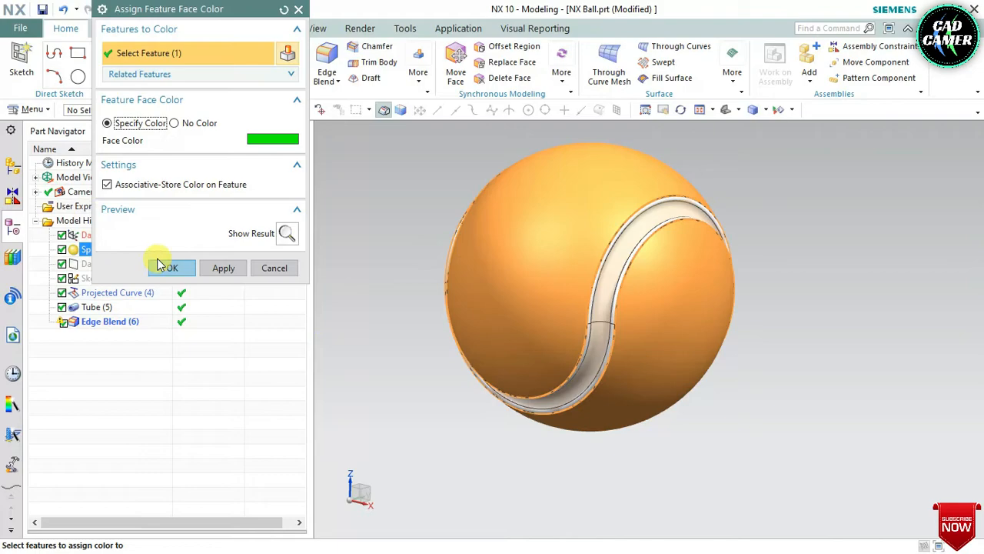
{"action": "left_click", "coordinate": [173, 269]}
{"action": "middle_click_drag", "start_coordinate": [364, 289], "coordinate": [381, 273]}
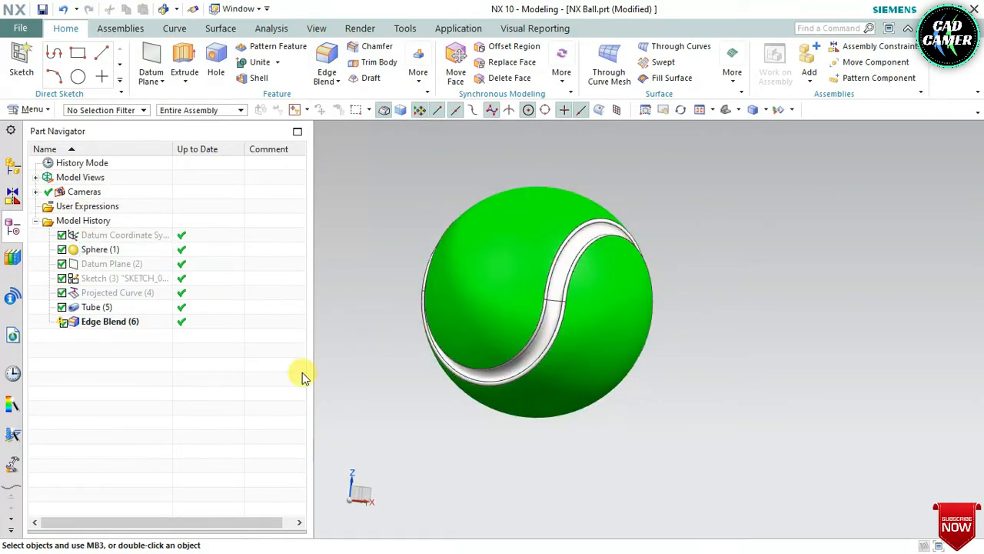
{"action": "middle_click_drag", "start_coordinate": [351, 343], "coordinate": [369, 362]}
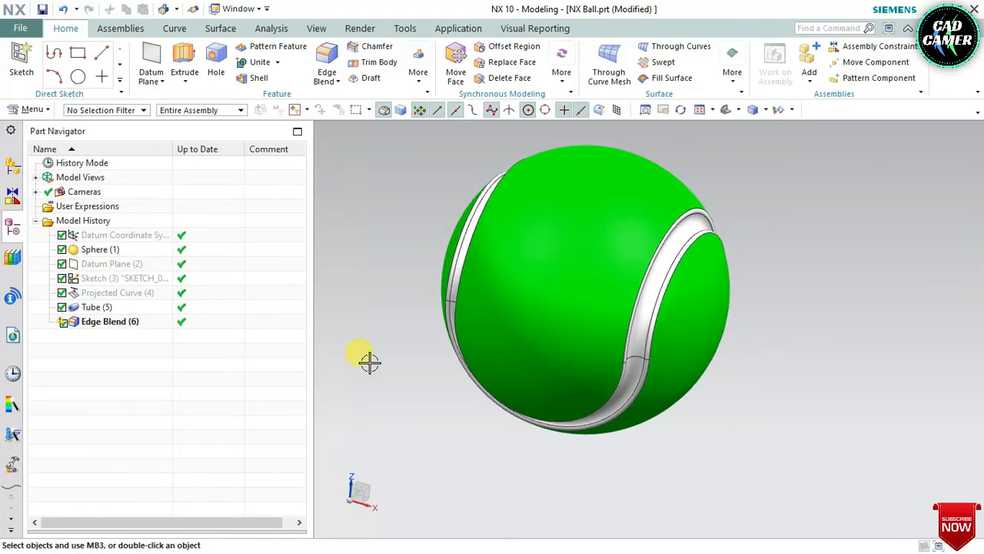